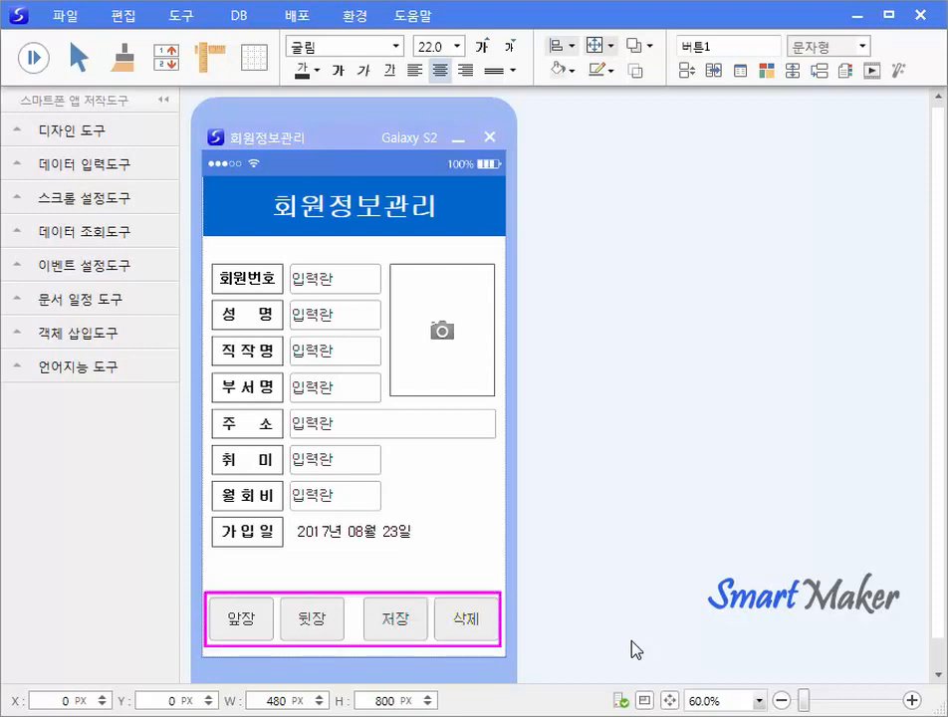
right_click(270, 636)
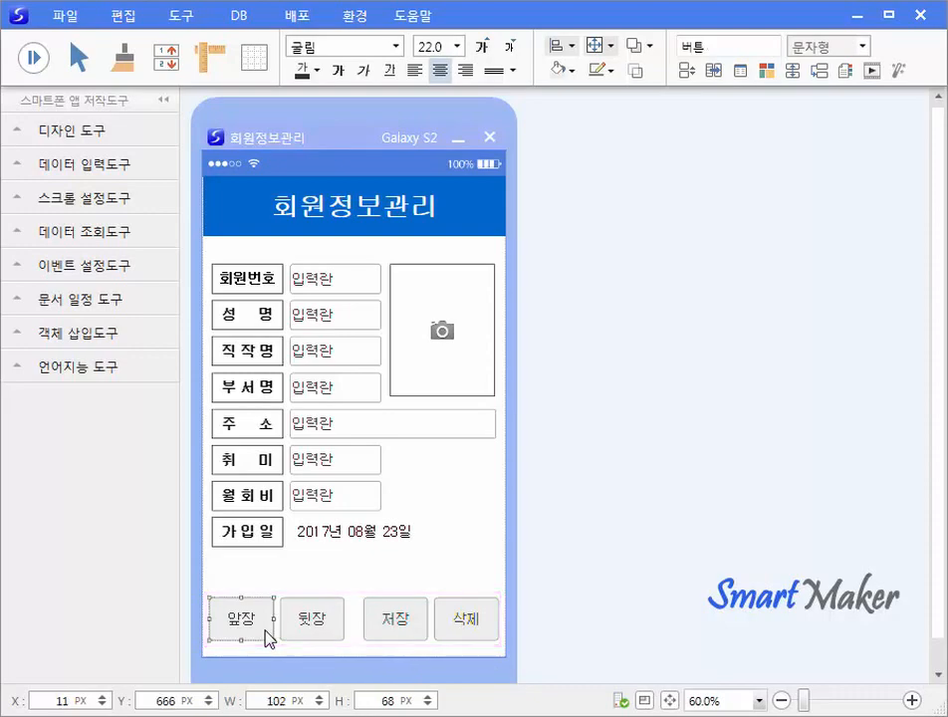
left_click(278, 647)
left_click_drag(591, 307, 796, 125)
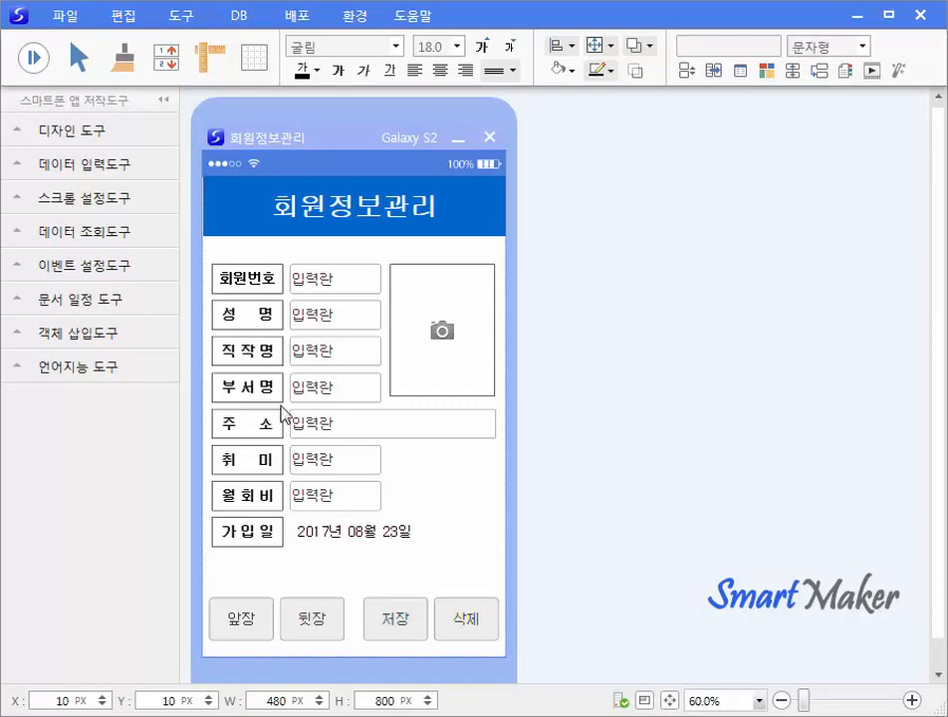
left_click(369, 623)
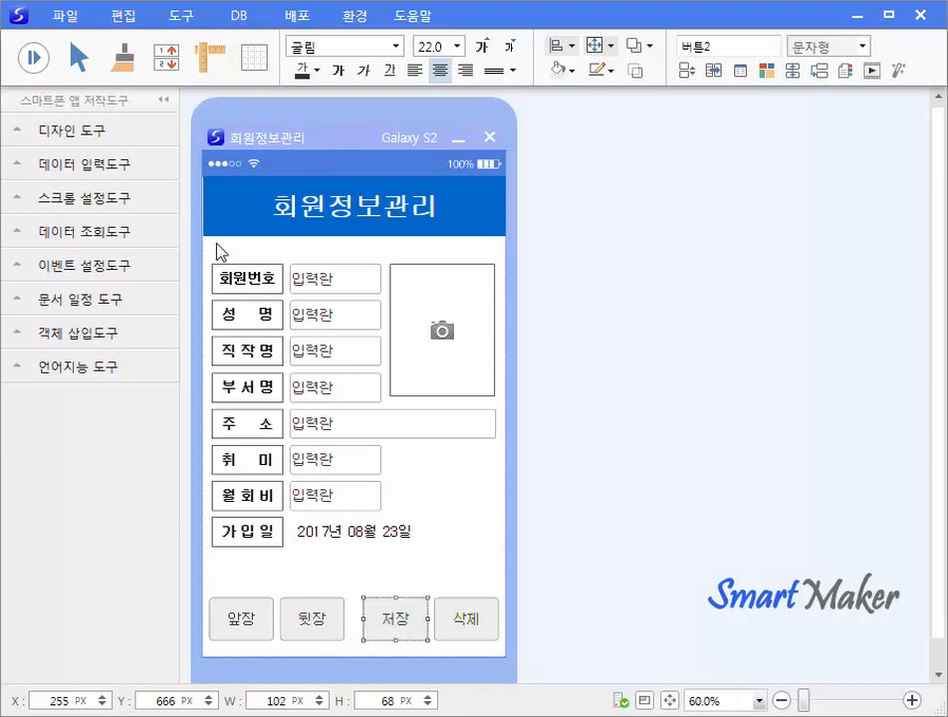
Open the 진행관리자 for the 회원정보관리 form and select the 앞장, 뒷장, 저장 and 삭제 buttons one after another.
left_click(196, 14)
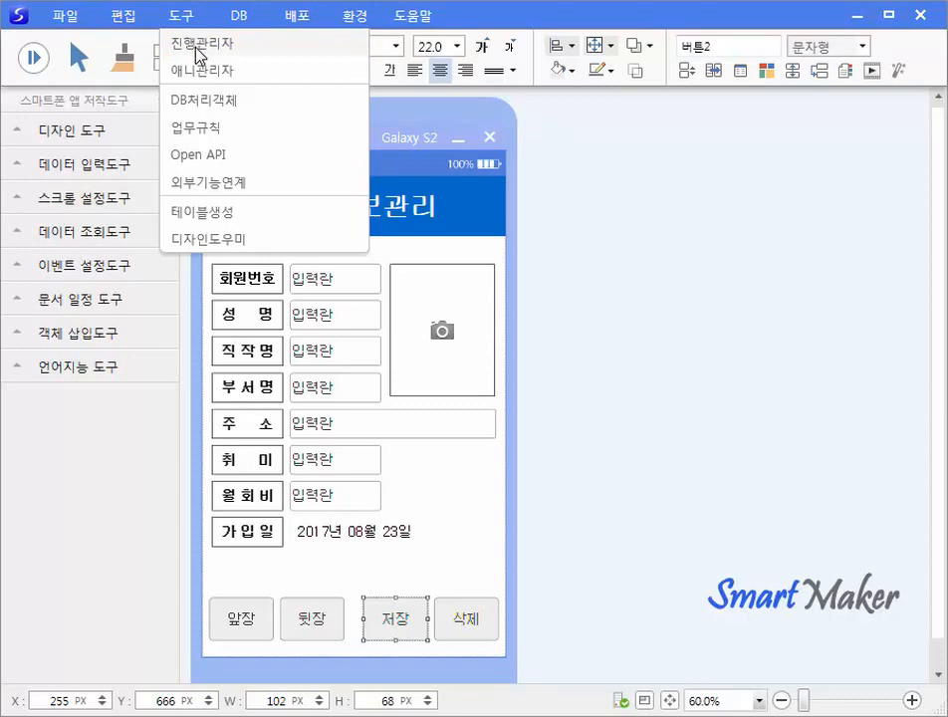
left_click(197, 50)
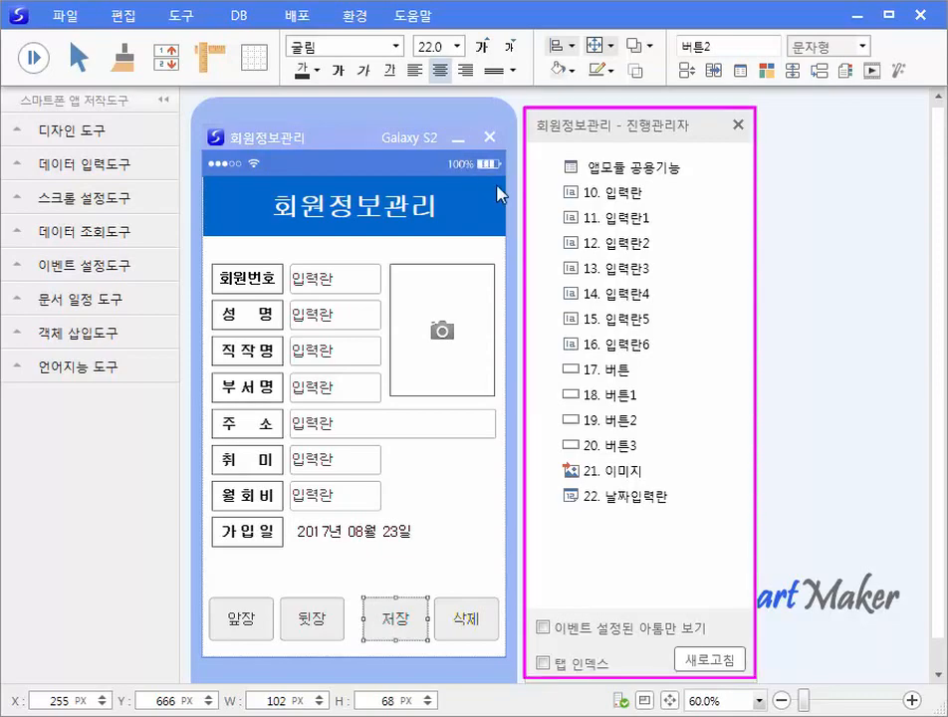
left_click(247, 626)
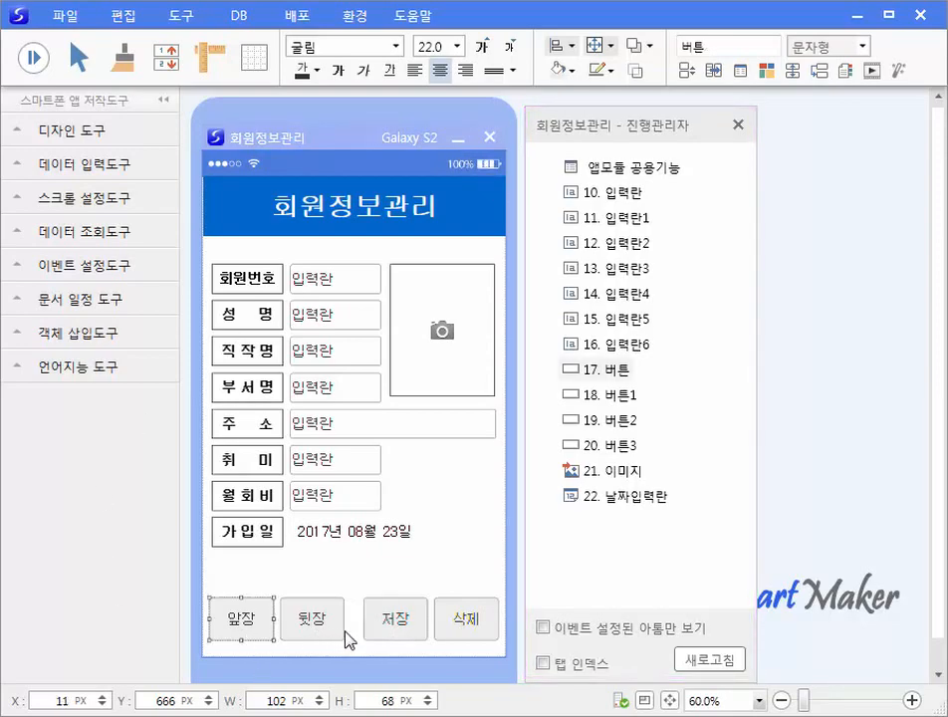
left_click(340, 634)
left_click(422, 635)
left_click(490, 630)
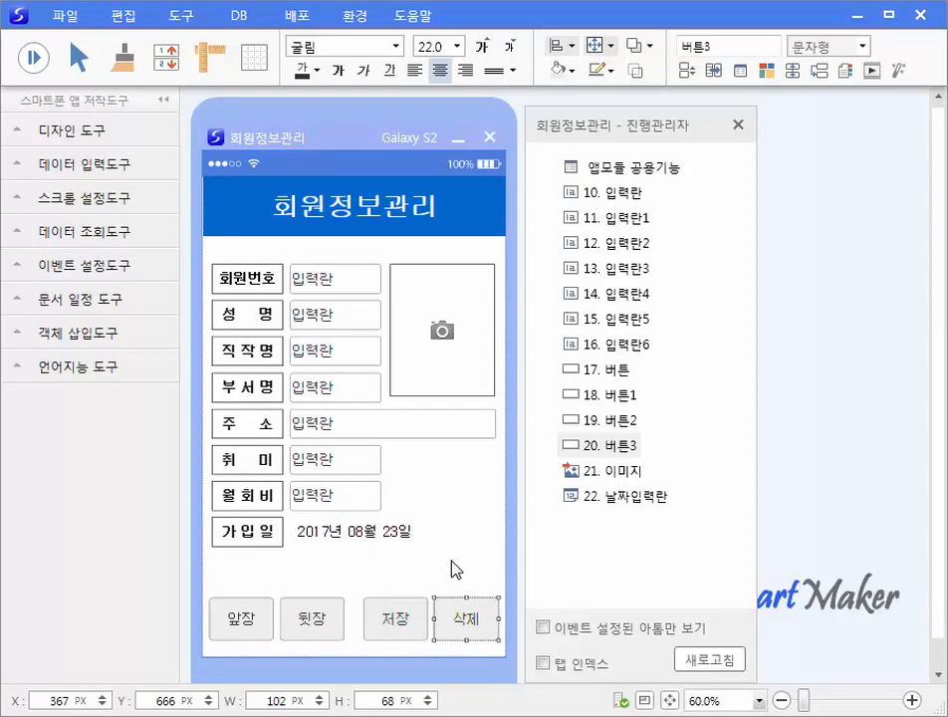
Rename items 17 and 18 in the 진행관리자 list as 앞장 and 뒷장.
left_click(612, 371)
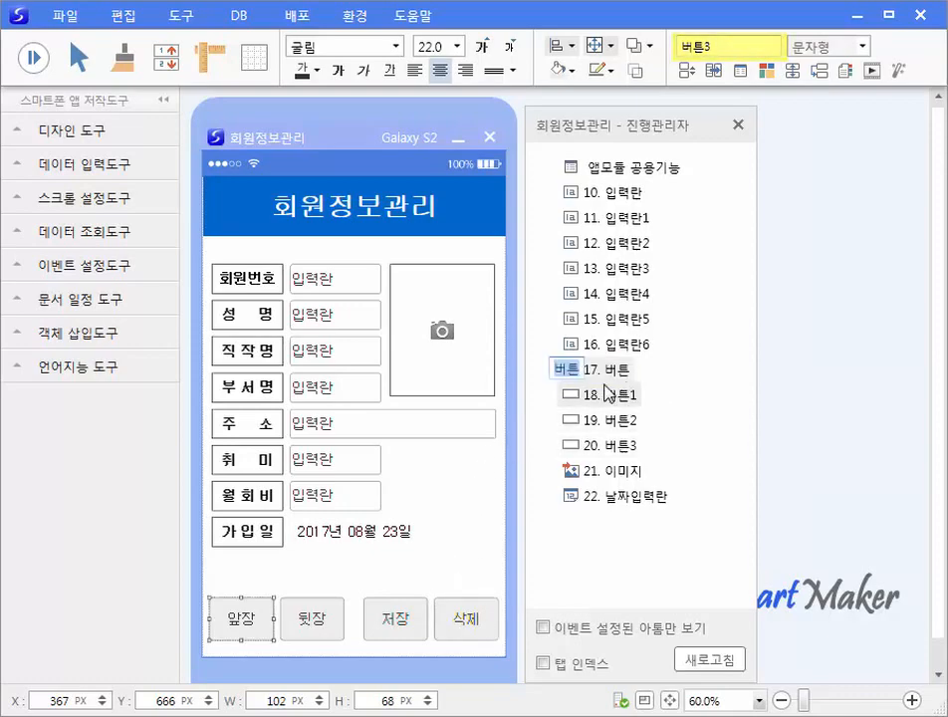
type("앞장")
key("Return")
left_click(625, 398)
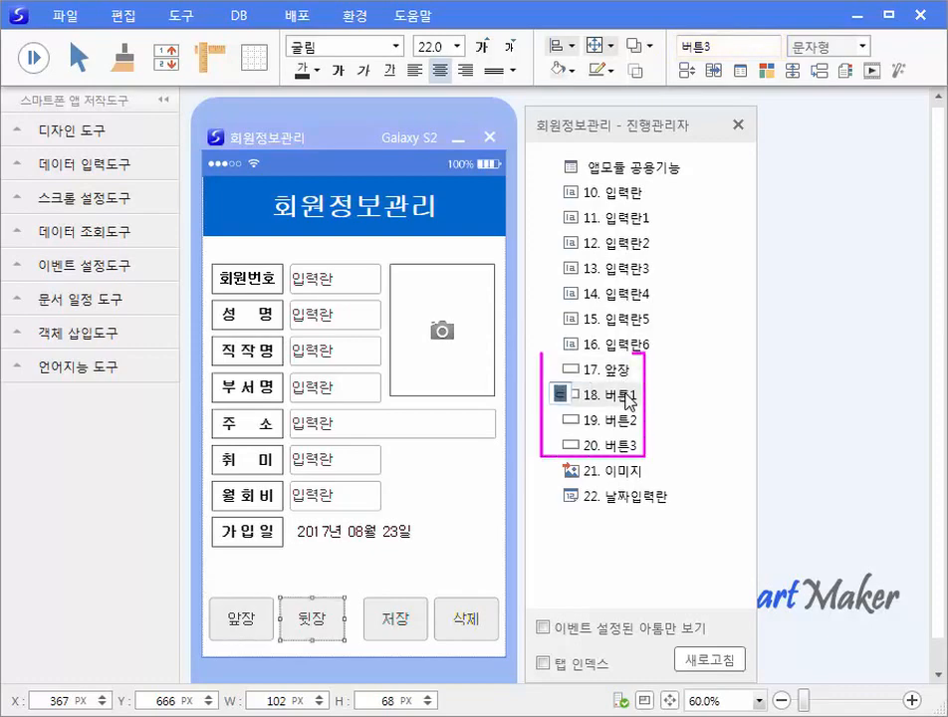
type("뒷장")
key("Return")
Rename items 19 and 20 in the 진행관리자 list as 저장 and 삭제.
double_click(608, 423)
type("저장")
key("Return")
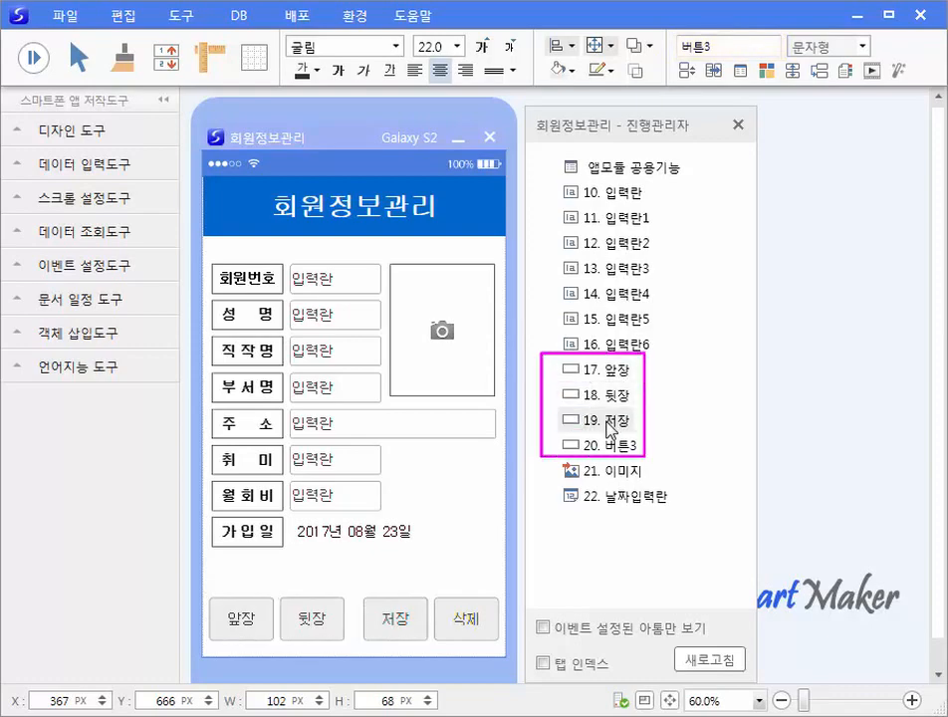
double_click(596, 446)
type("삭제")
key("Return")
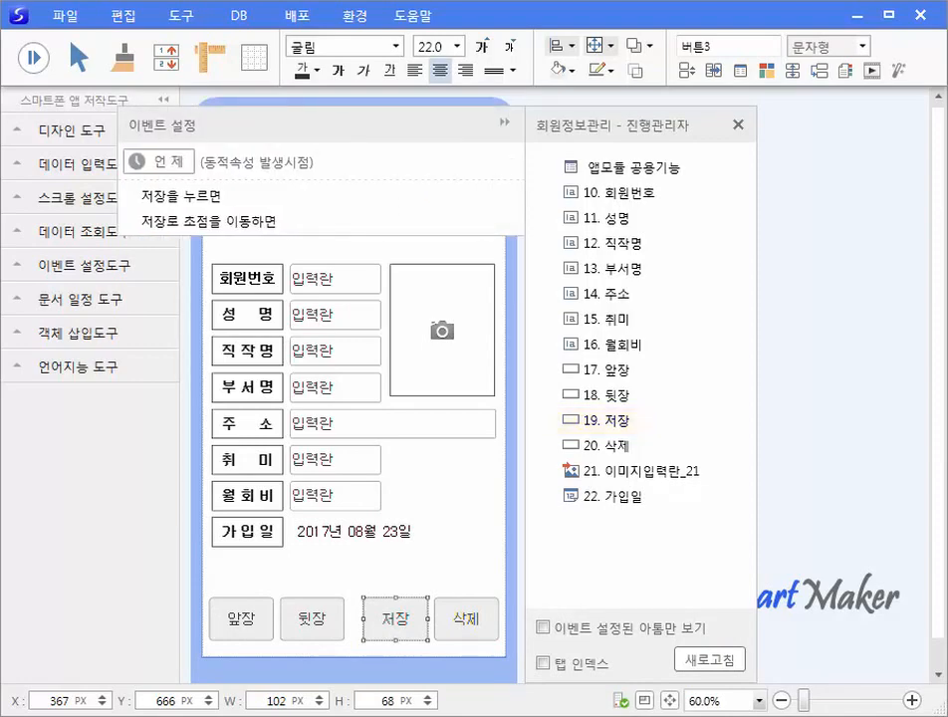
Set the 저장 button's event to occur on 저장을 누르면 with 실행함수호출 as its task type.
mouse_move(270, 166)
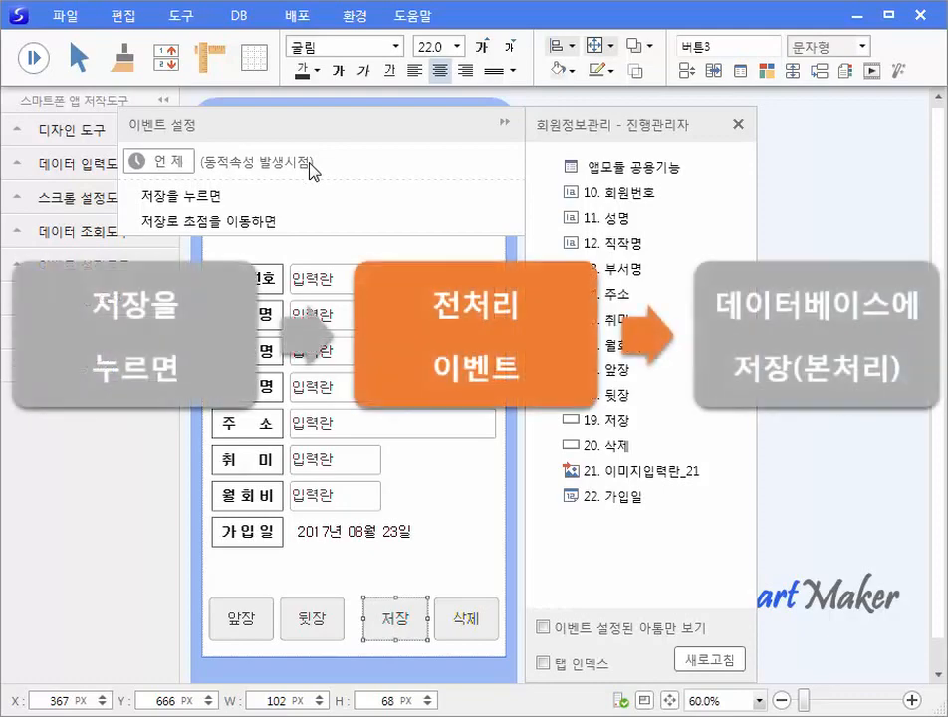
mouse_move(317, 160)
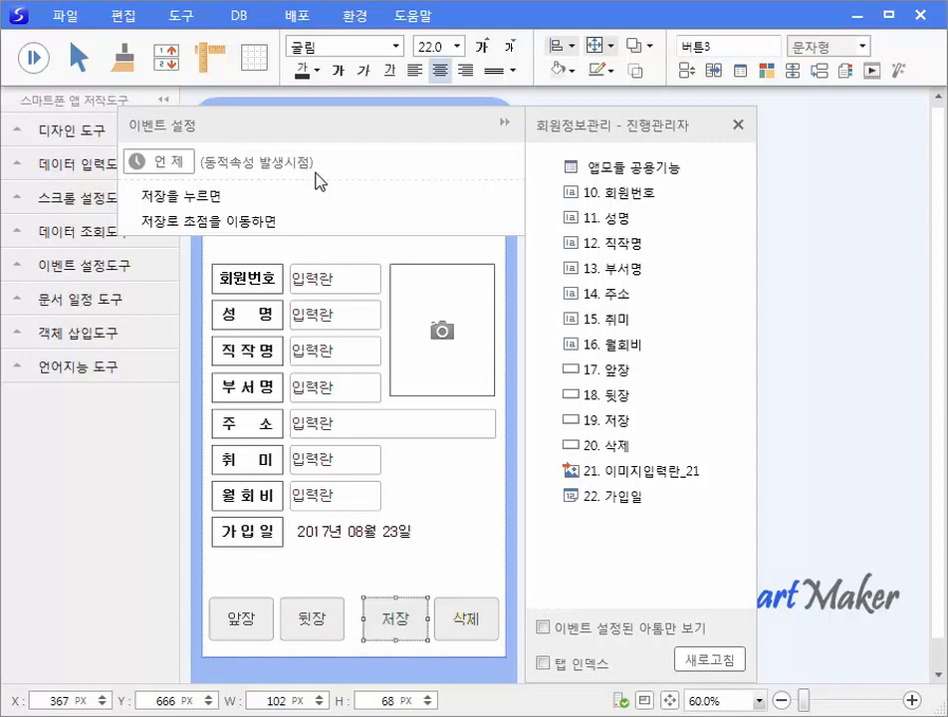
left_click(189, 197)
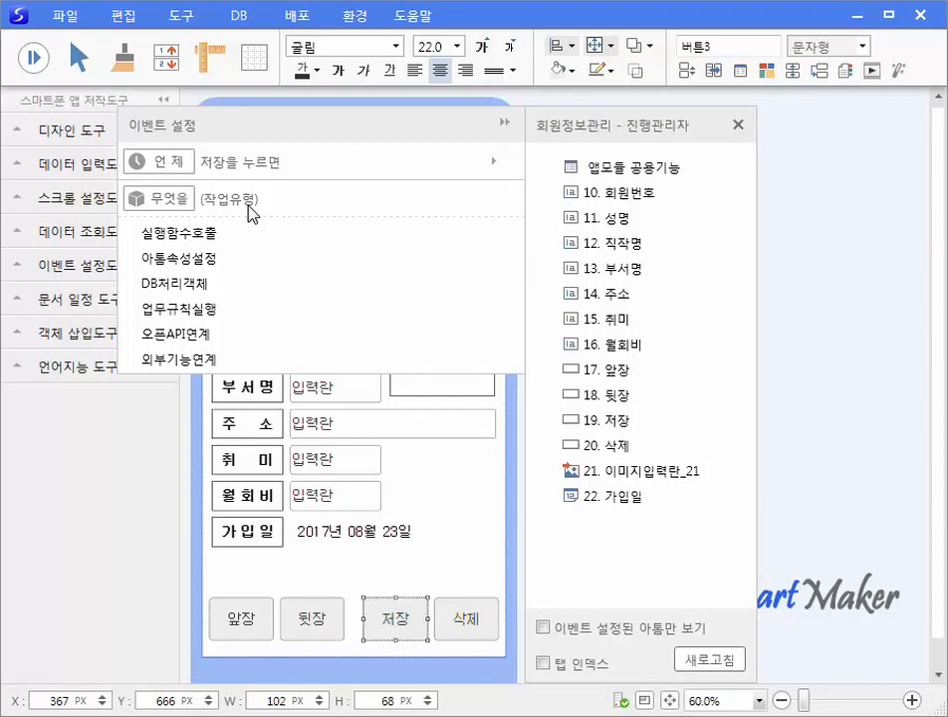
left_click(206, 235)
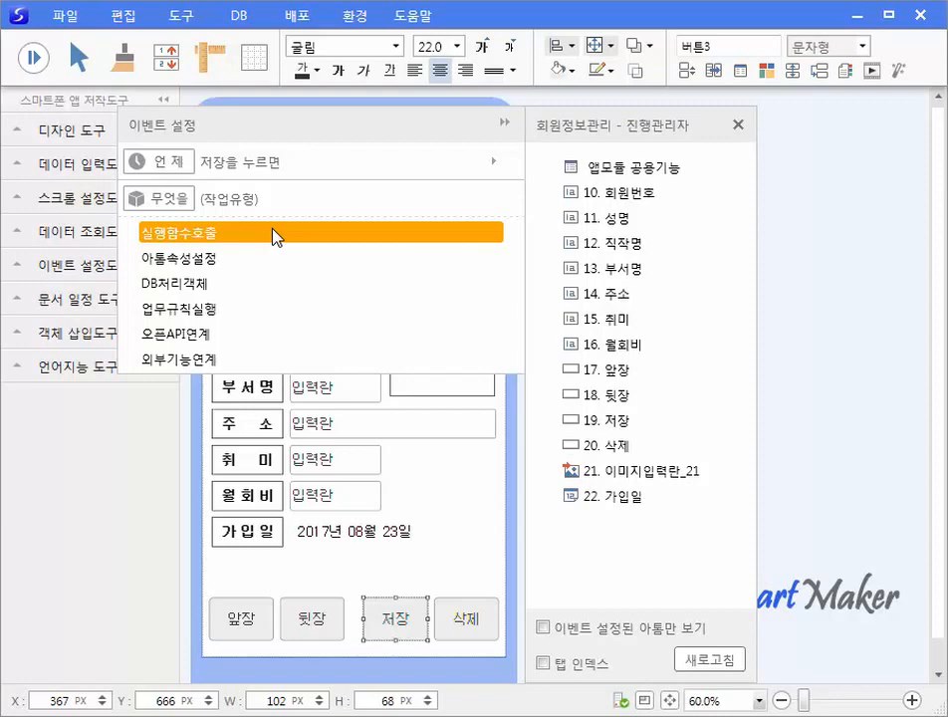
left_click(228, 261)
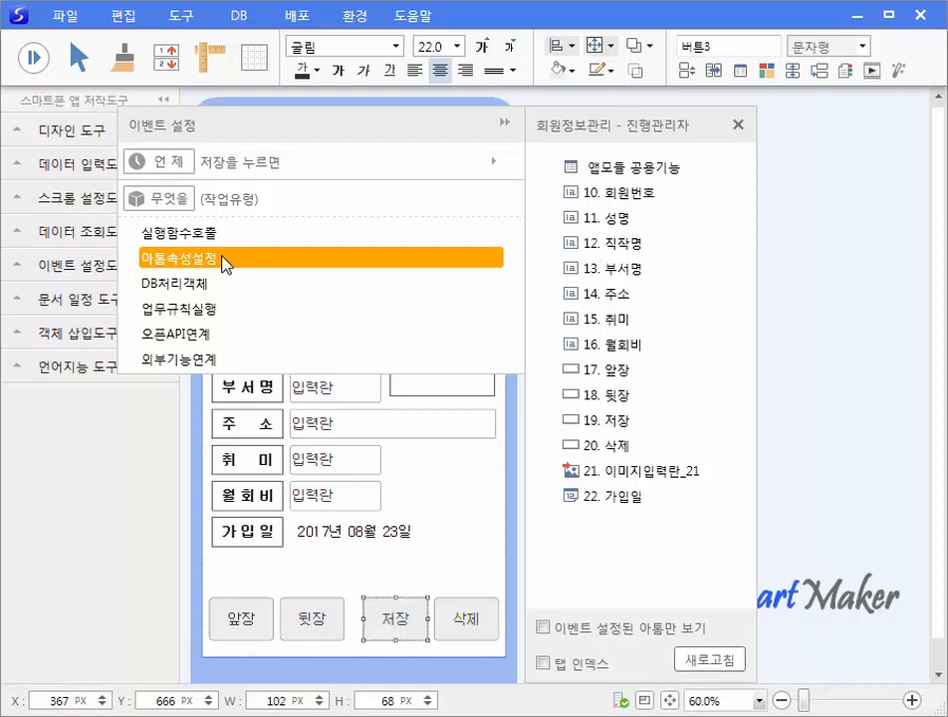
left_click(236, 288)
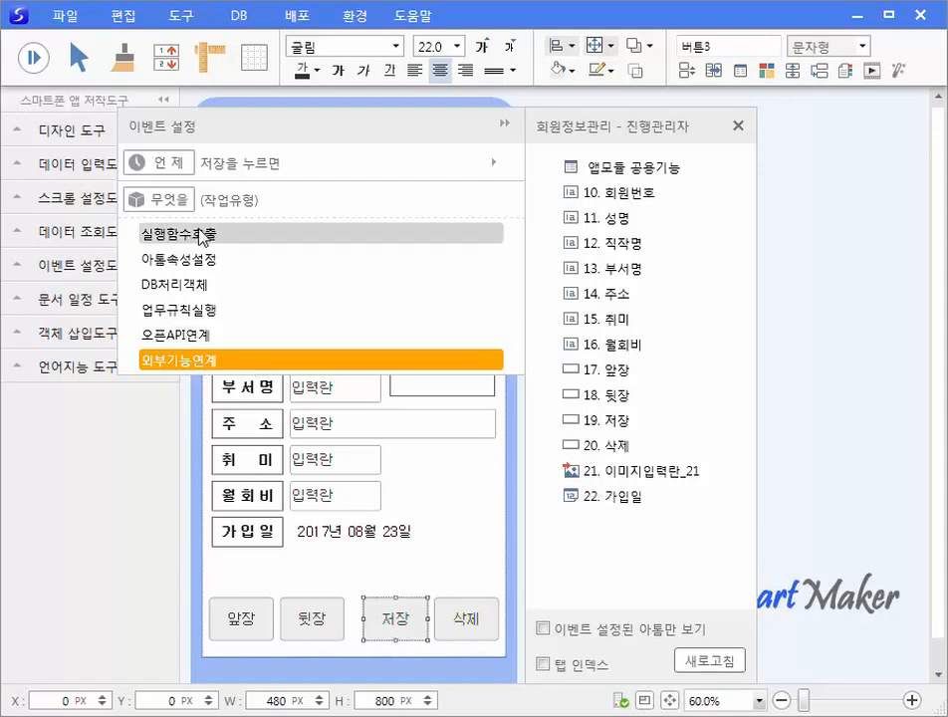
left_click(159, 234)
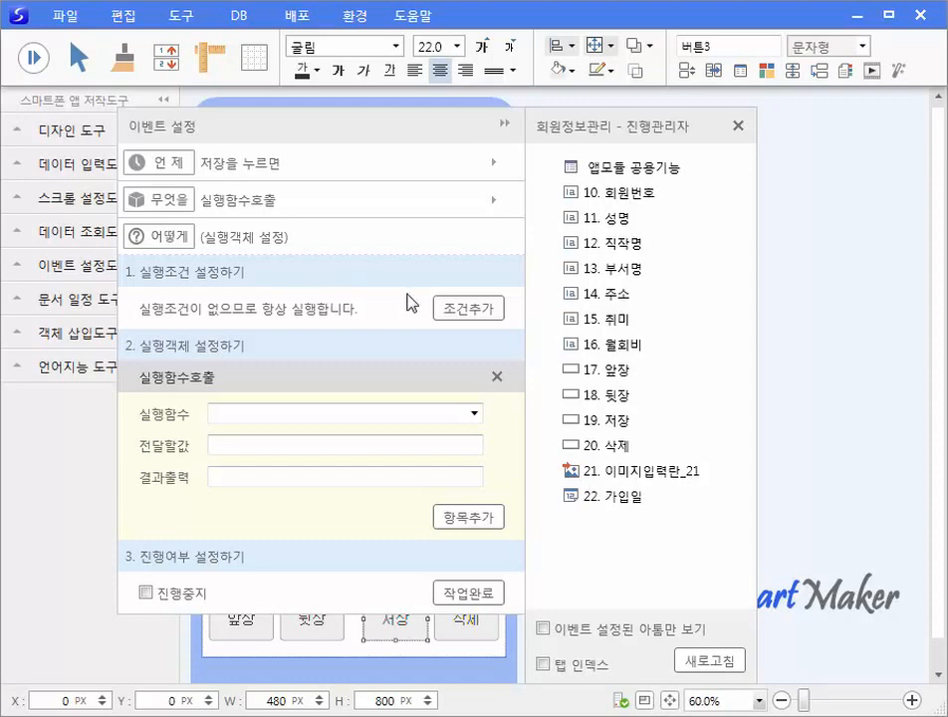
Add an execution condition requiring 가입일 <= 20170531 to the 저장 event.
left_click(461, 313)
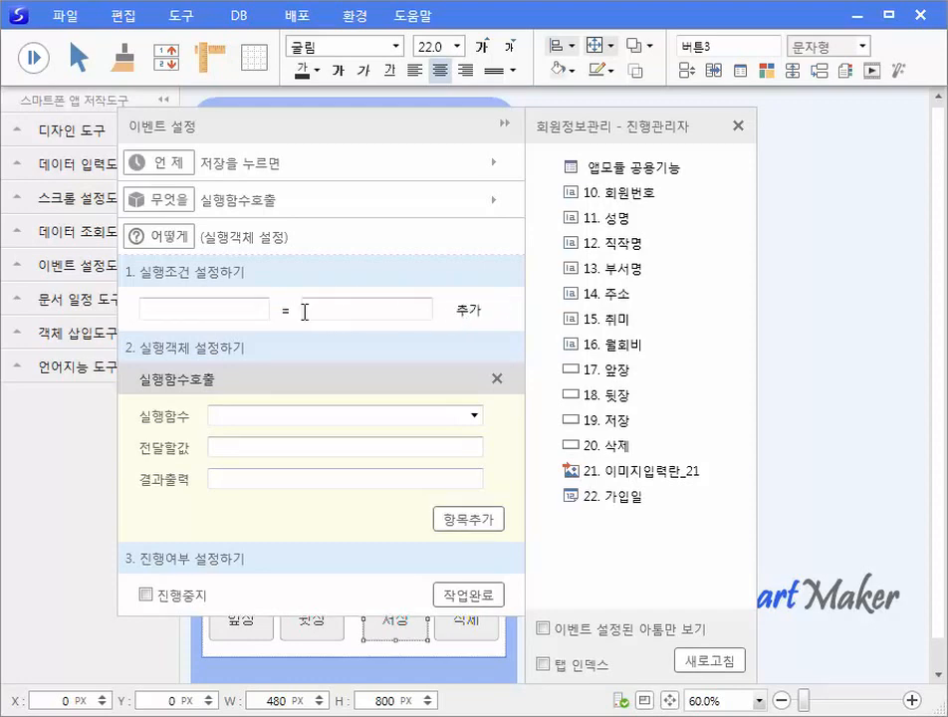
left_click(236, 313)
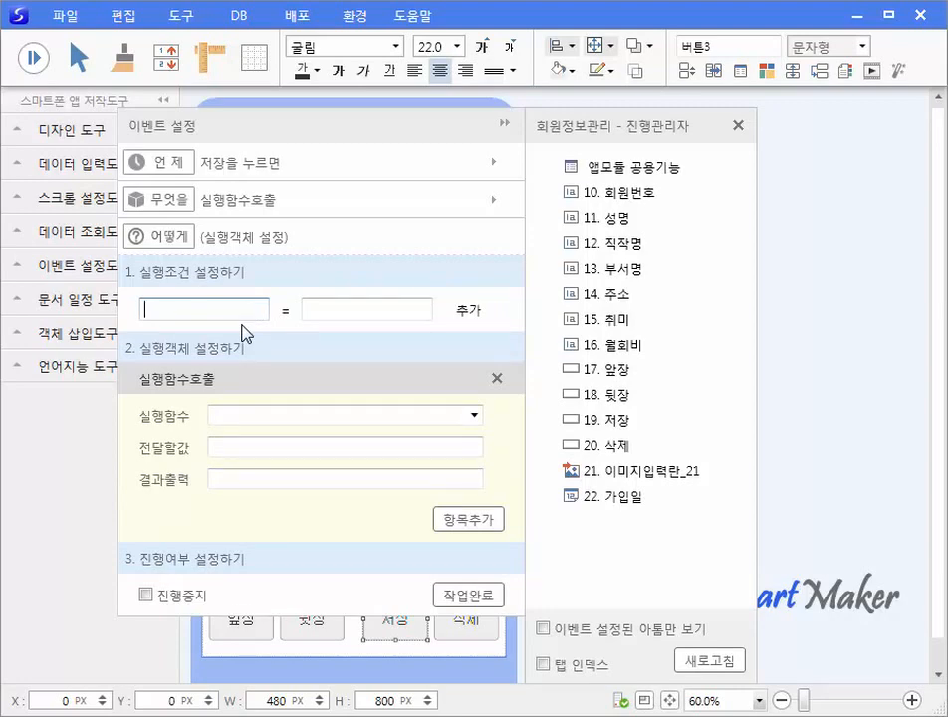
type("결입일")
key("Tab")
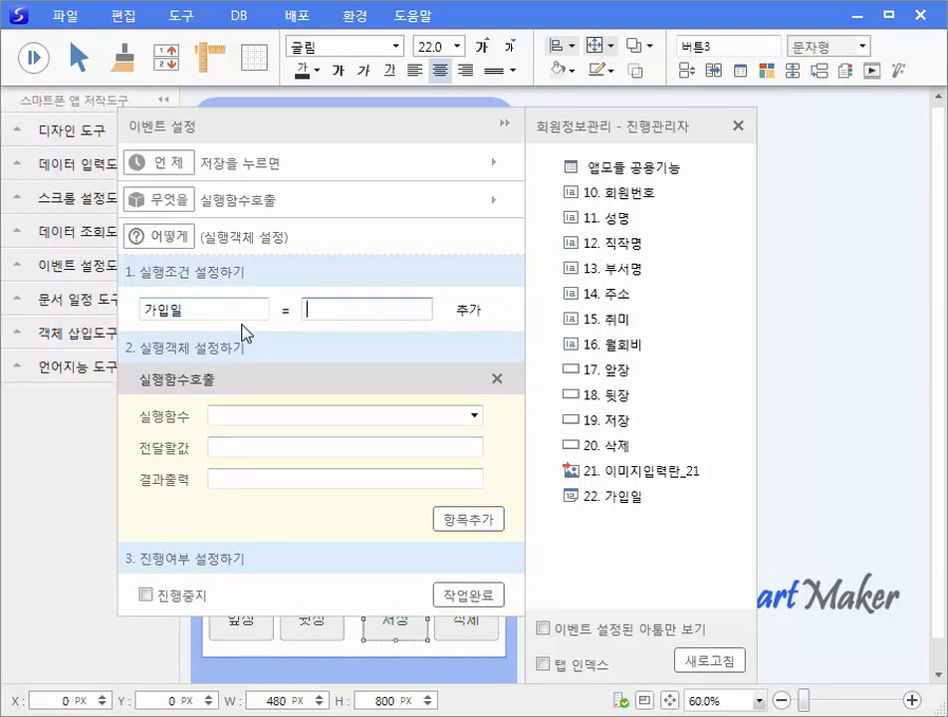
type("20170531")
left_click(286, 311)
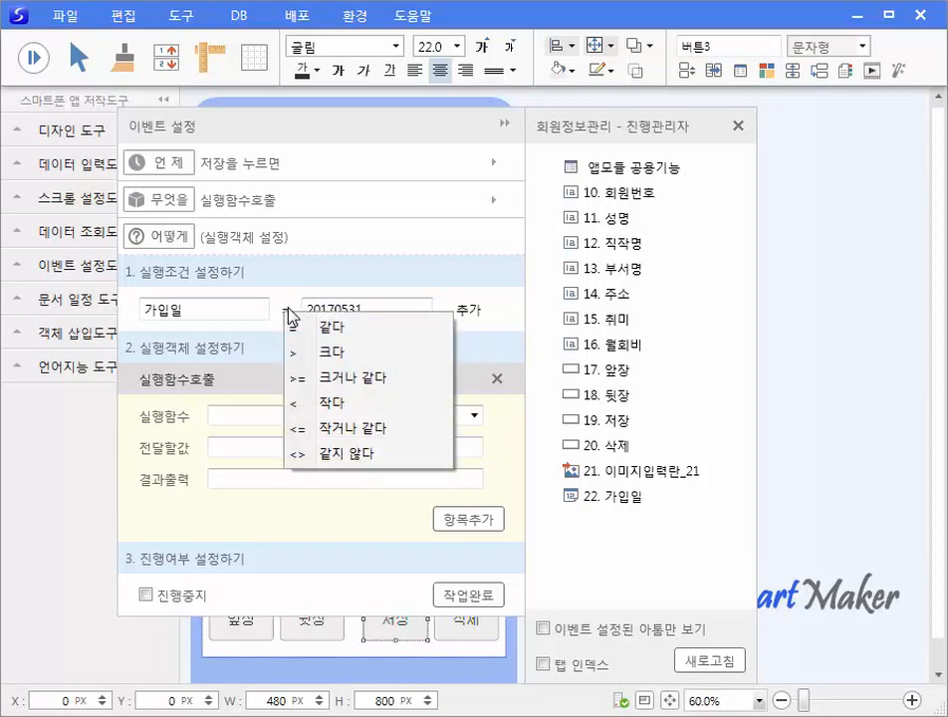
left_click(324, 435)
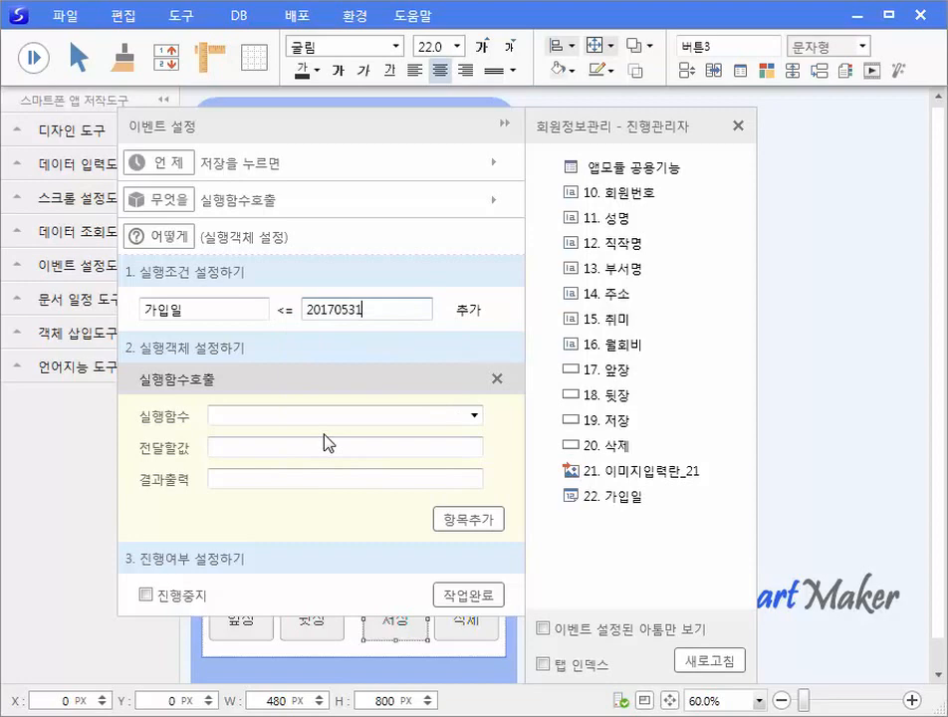
Add a second execution condition, joined with 그리고, requiring 월회비 <> 30000.
left_click(478, 312)
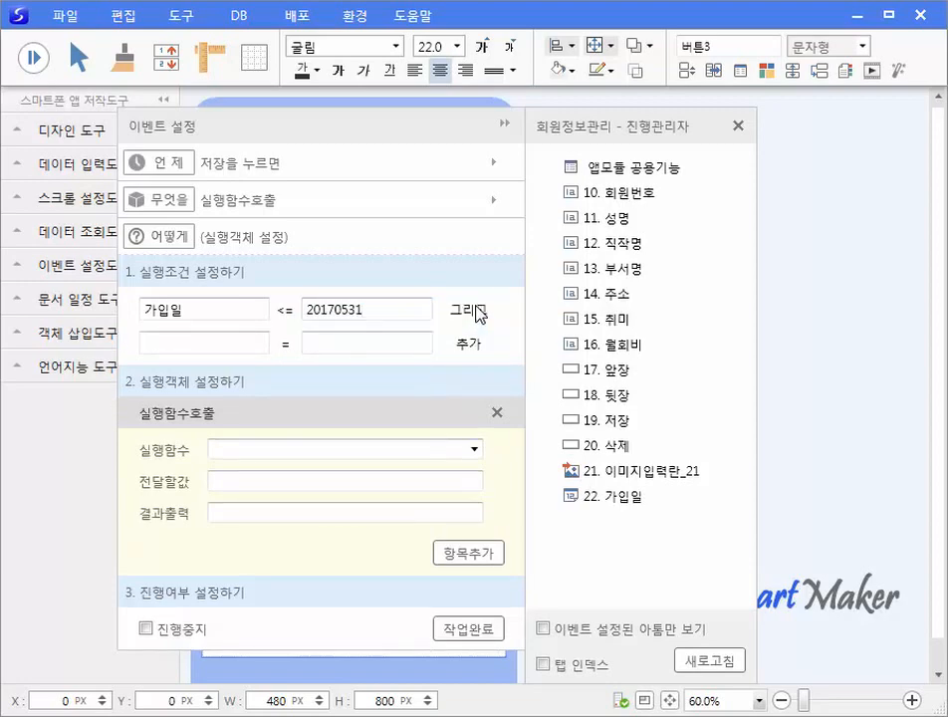
left_click(248, 342)
type("ㅇ")
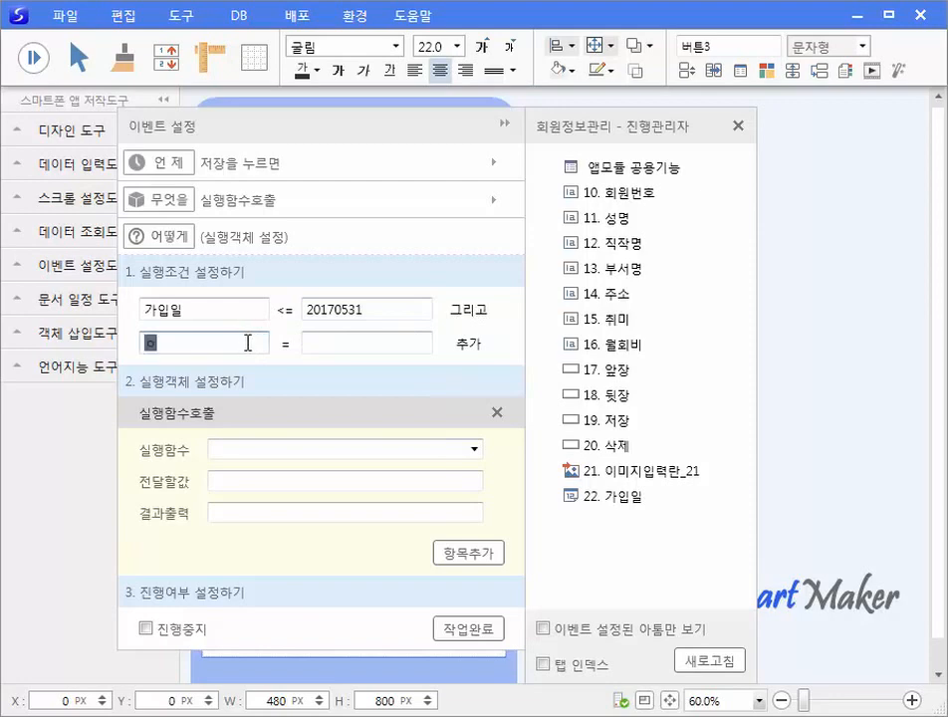
type("월회비")
key("Tab")
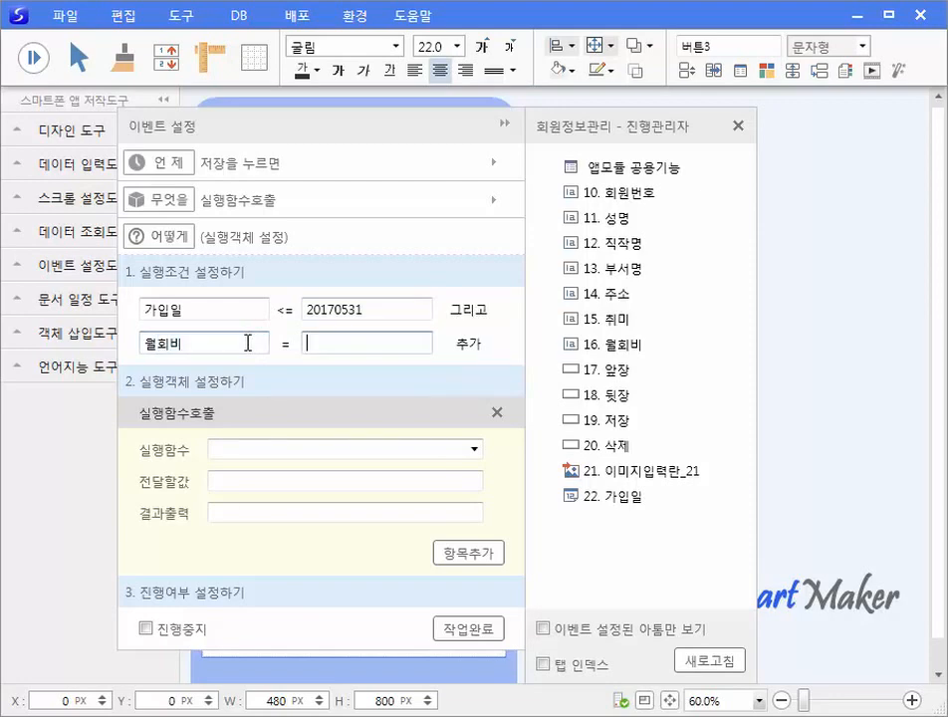
type("30000")
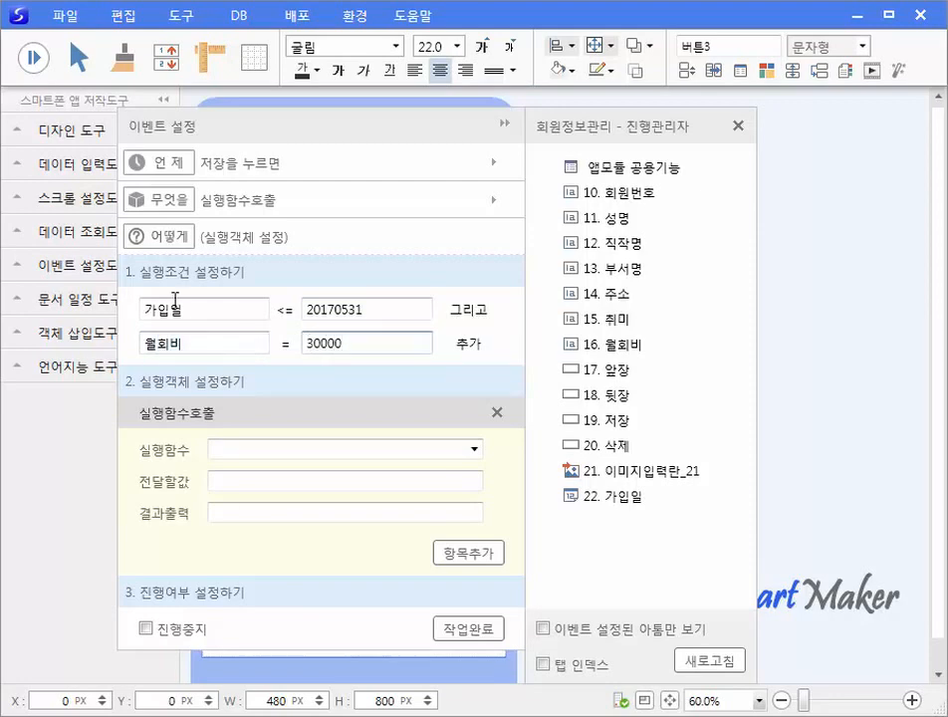
left_click(288, 345)
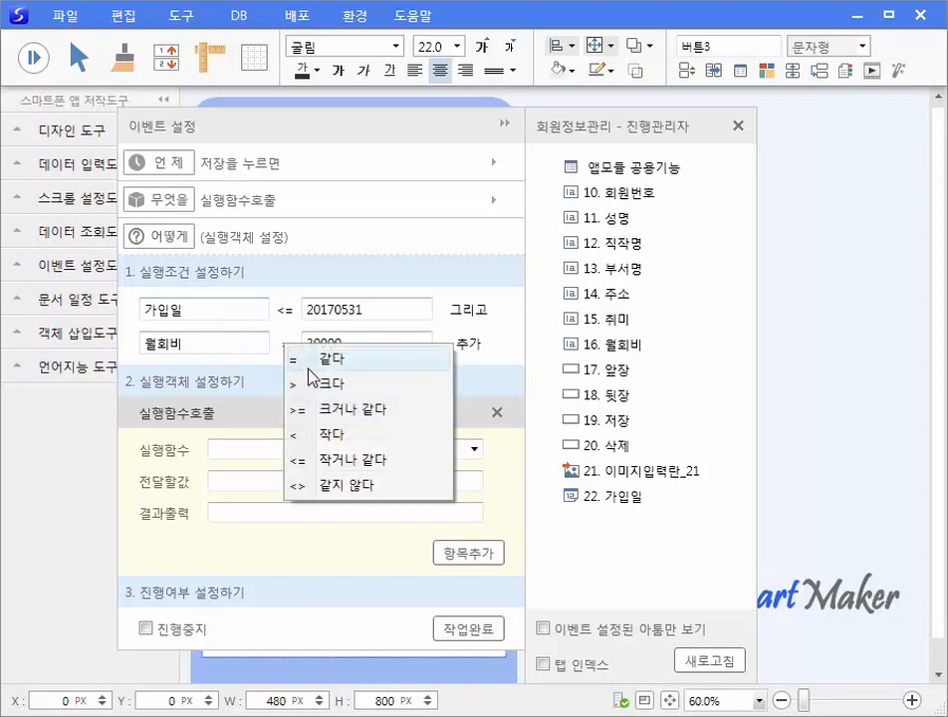
left_click(335, 487)
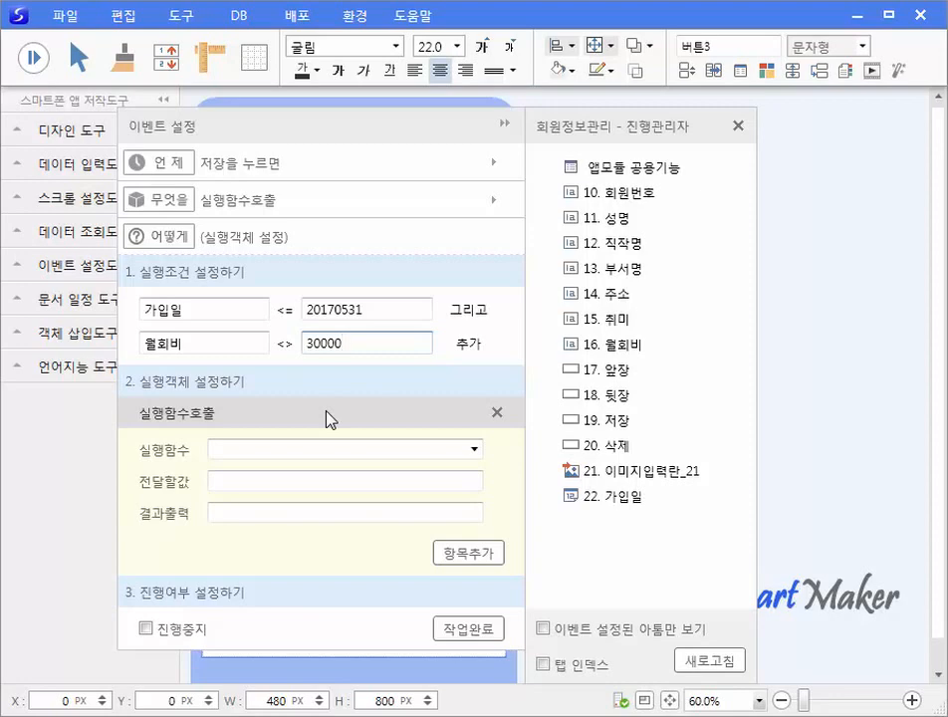
Set the executed function to 메시지 with the passed value "2017년 5월 31일 이전 가입자는 월회비가 30000원 입니다.".
left_click(476, 449)
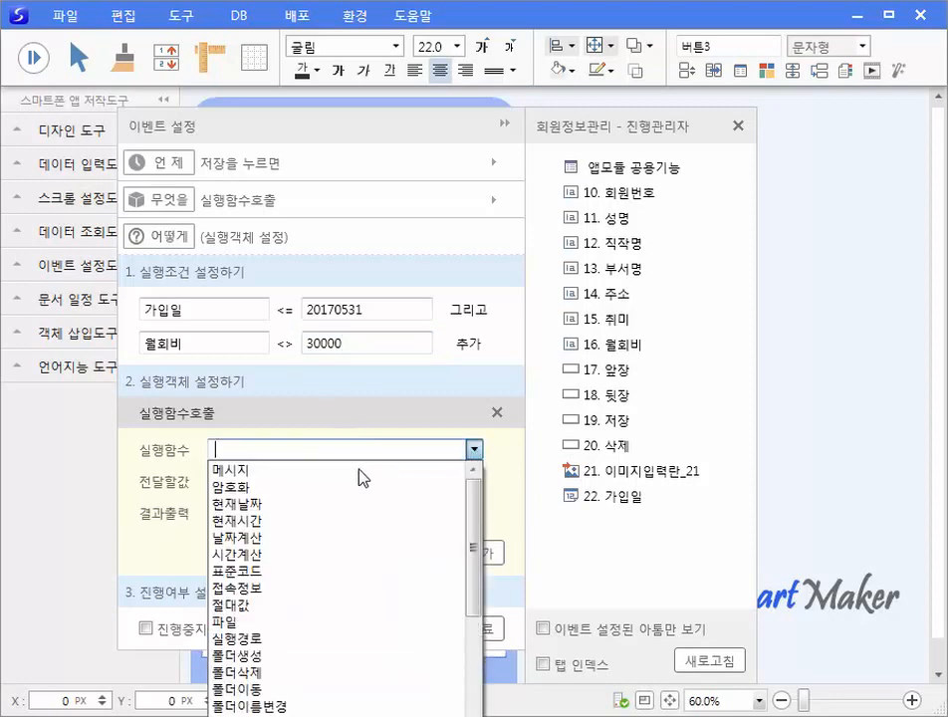
left_click(322, 473)
left_click(317, 484)
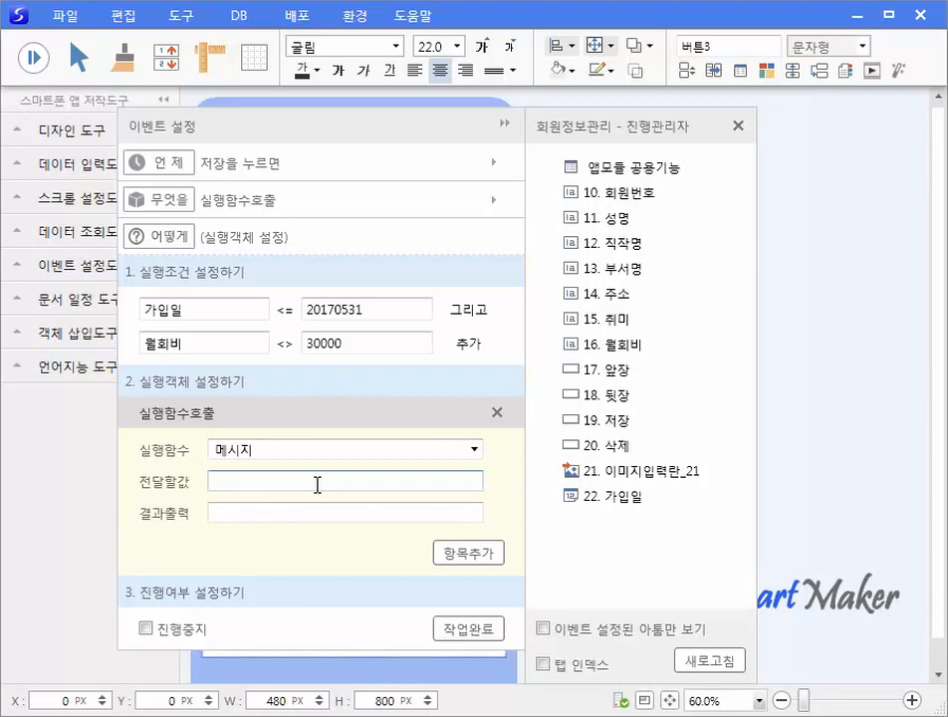
type("2017년 5월 31일 이전 가입자는 ")
type("월회비가 30000원 입니다.")
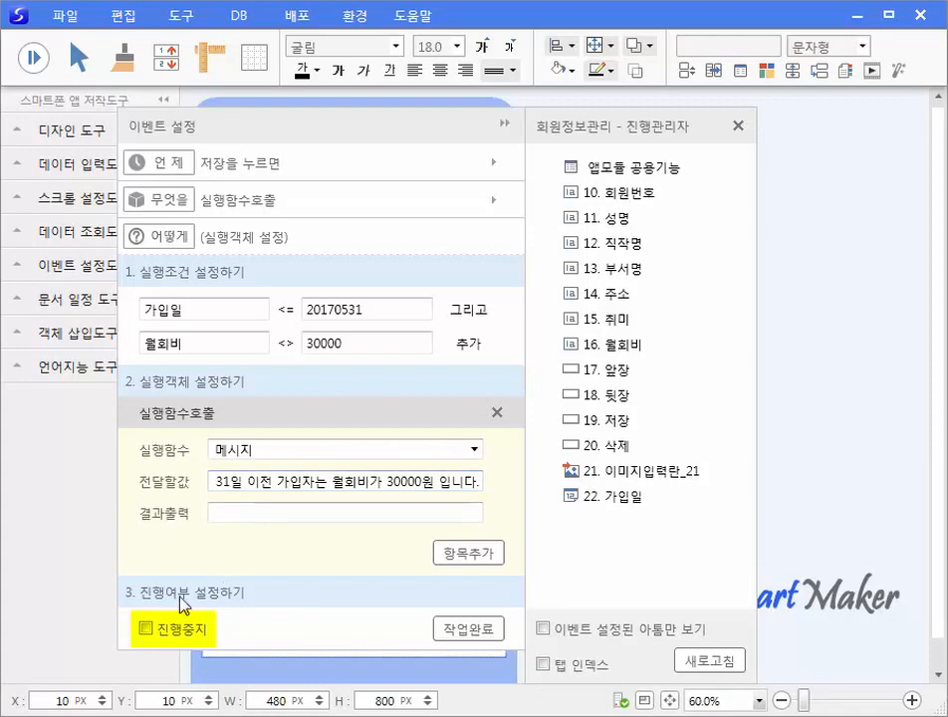
Complete the 저장 event with 진행중지 enabled and run the 회원정보관리 form.
left_click(145, 629)
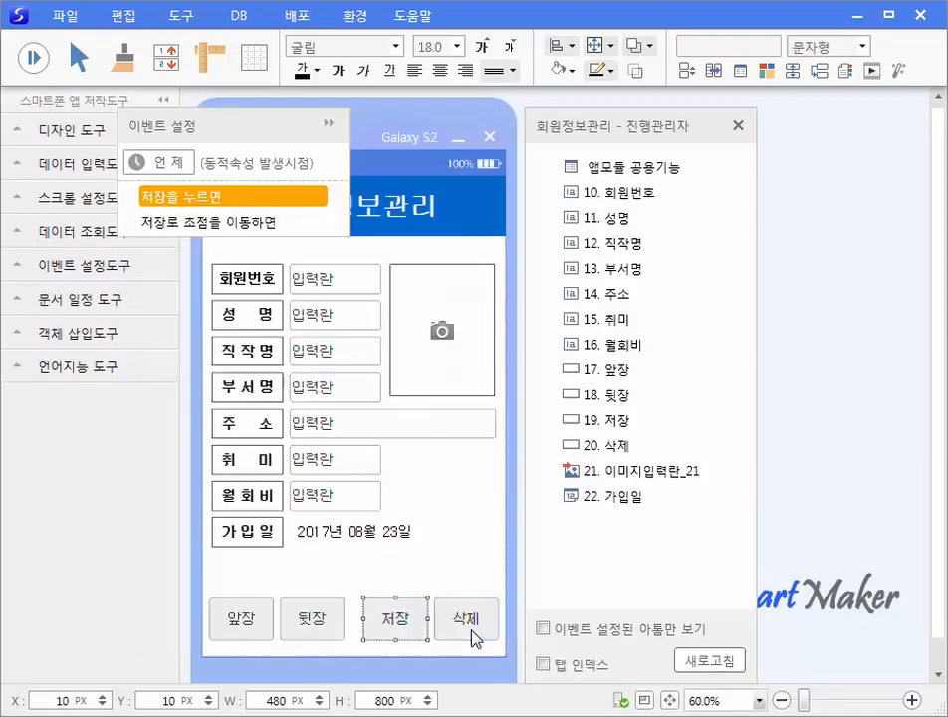
left_click(471, 631)
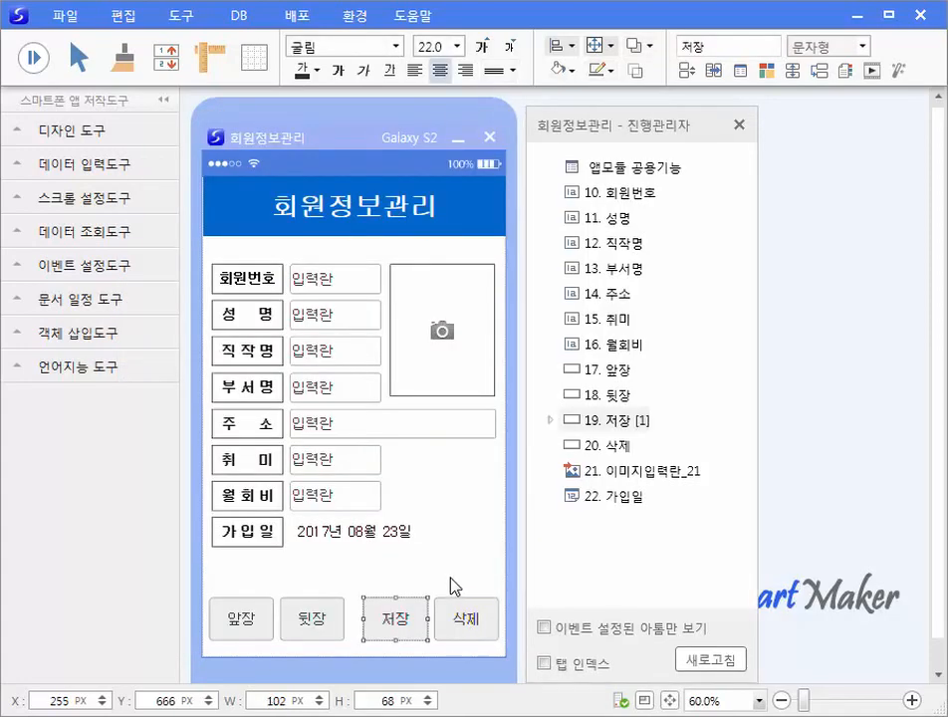
left_click(34, 58)
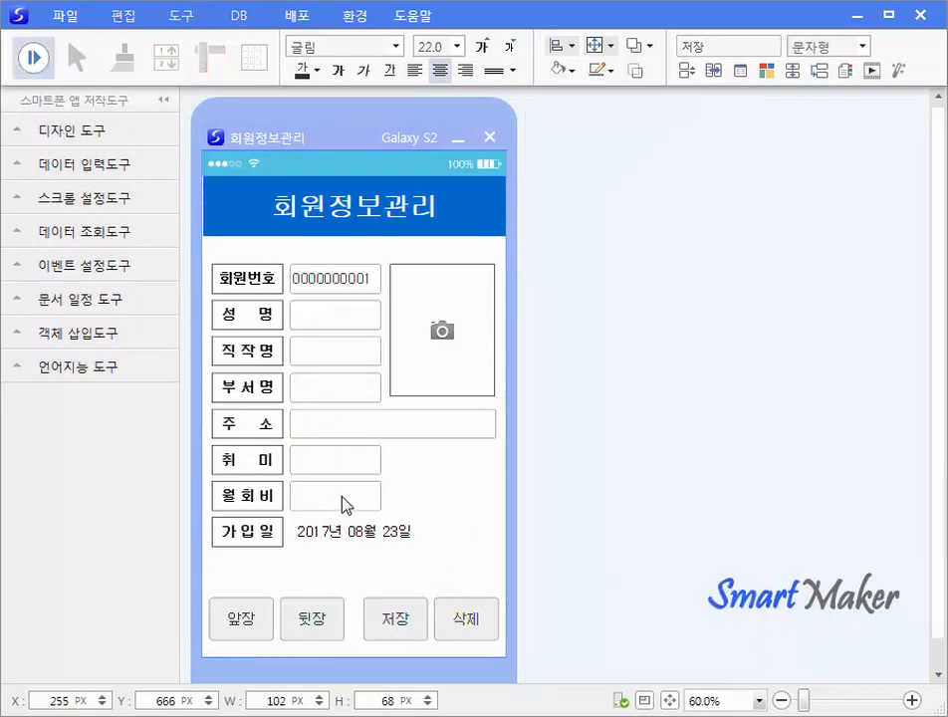
Enter 월회비 20000 and set 가입일 to 2017년 05월 11일 in the running form, and try to save the record.
left_click(341, 503)
type("20000")
left_click(351, 533)
left_click(460, 652)
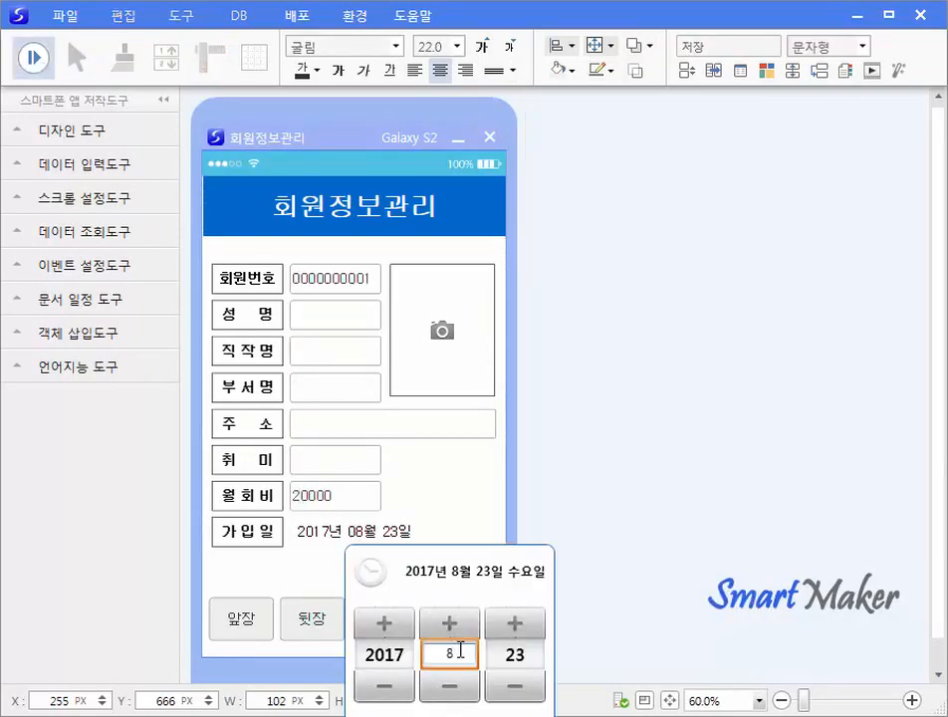
left_click(450, 687)
left_click(449, 686)
left_click(449, 686)
left_click(520, 654)
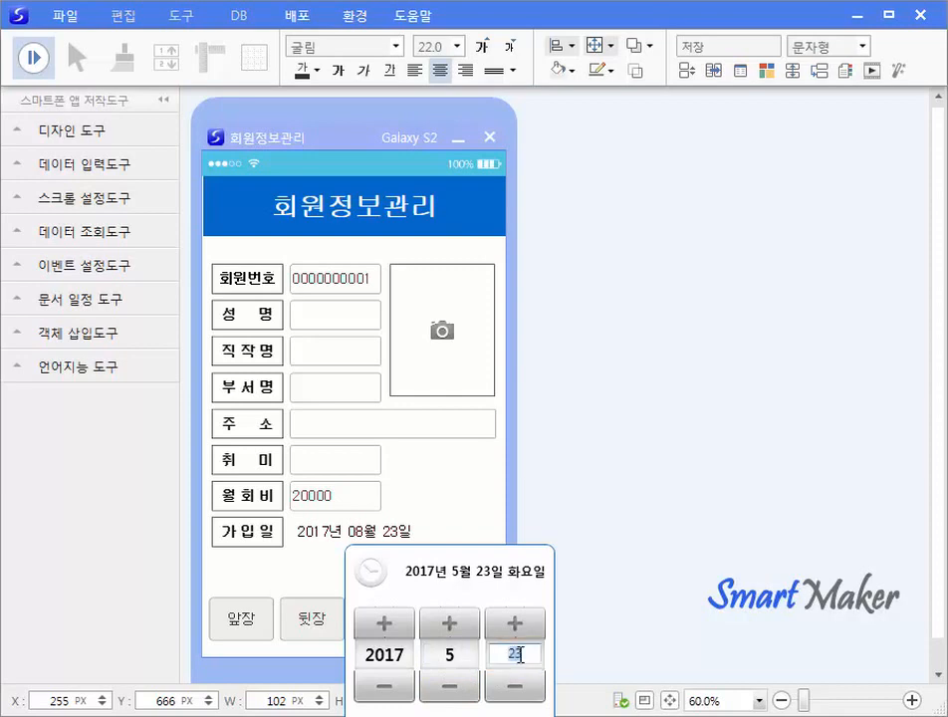
type("11")
key("Return")
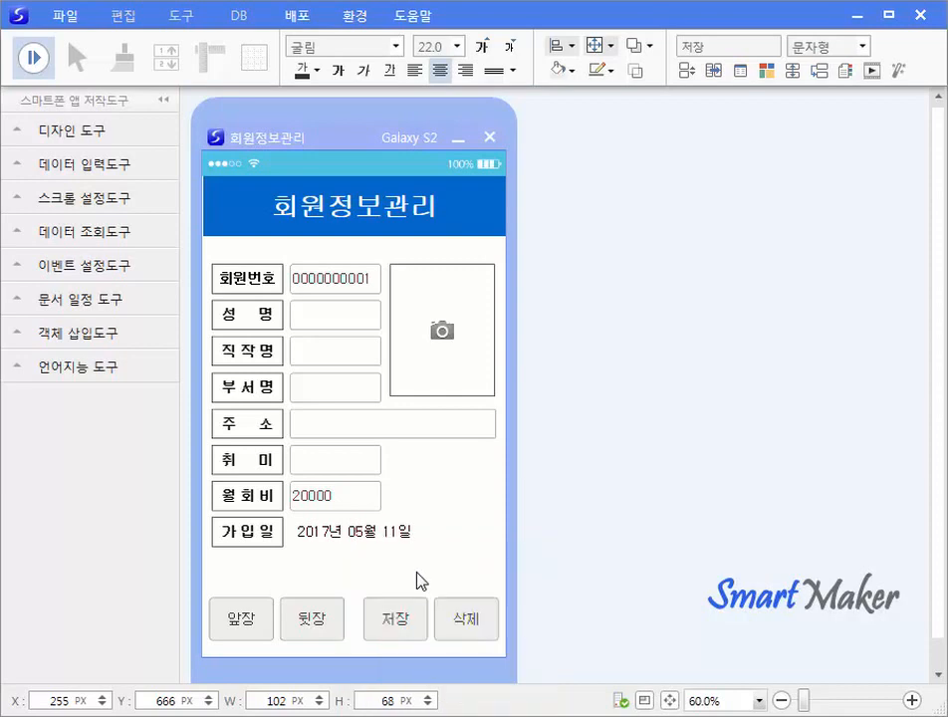
left_click(397, 620)
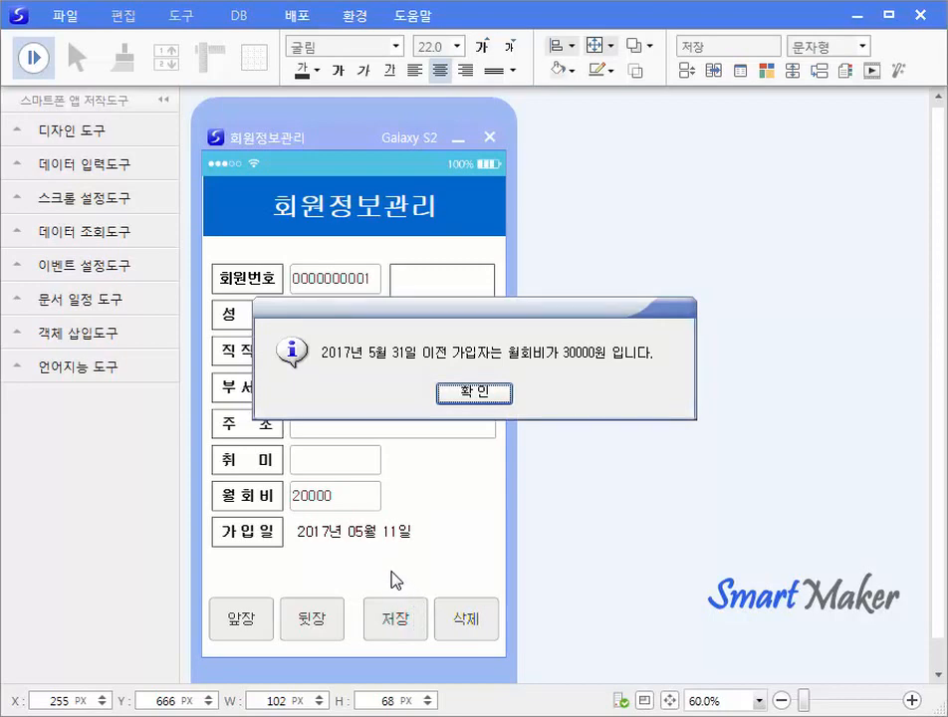
left_click(469, 395)
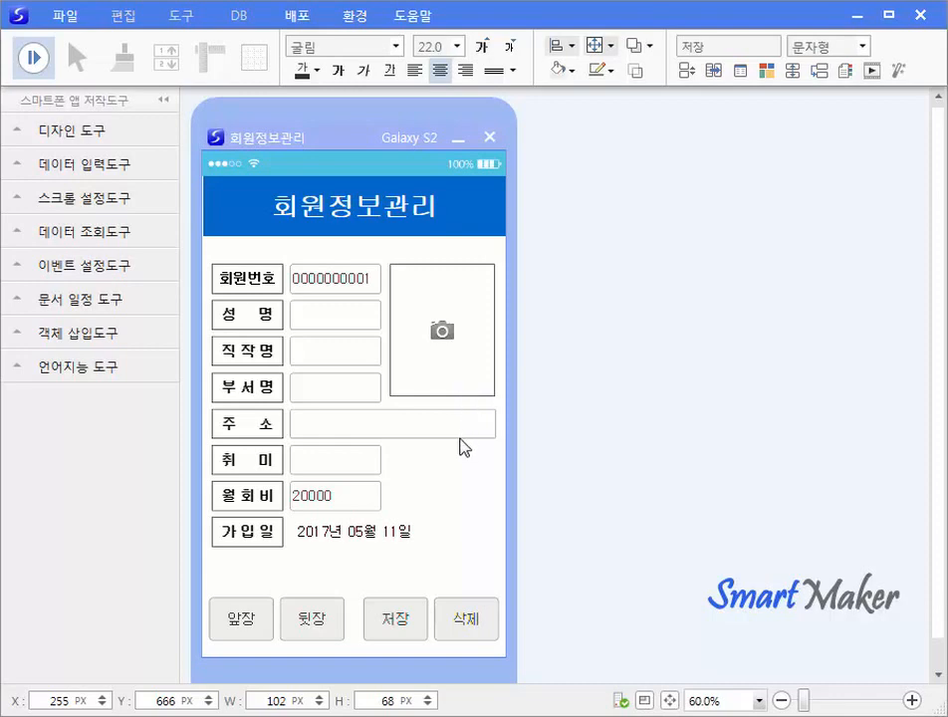
Change 월회비 to 30000 in the same member record and save it.
left_click_drag(342, 503, 282, 496)
type("30000")
left_click(399, 620)
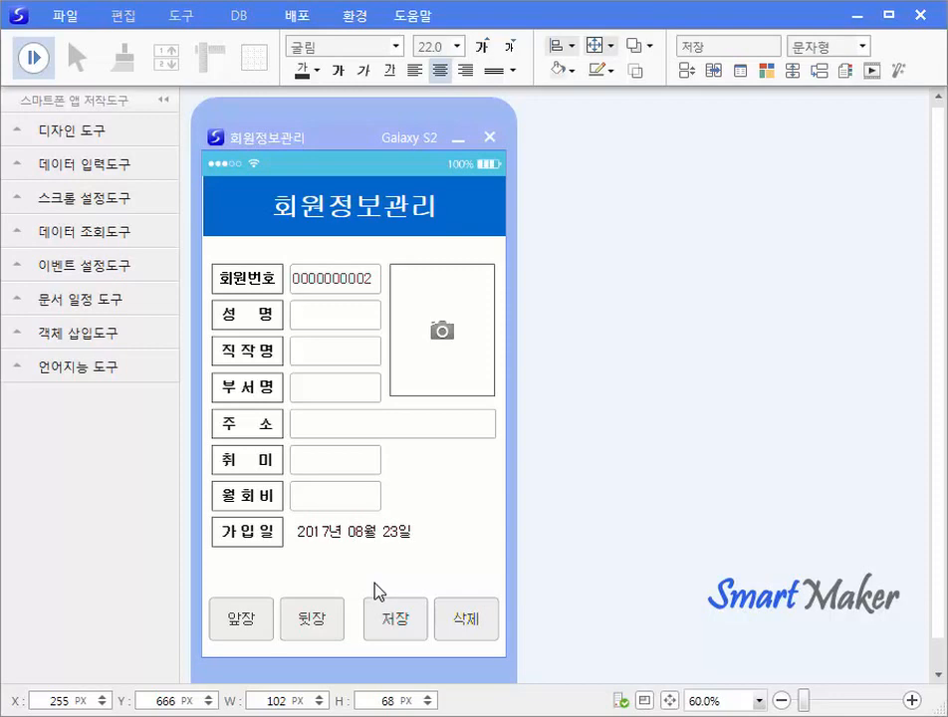
Return to design mode and duplicate the 저장 button's [전] 누름 event onto the same button.
left_click(40, 59)
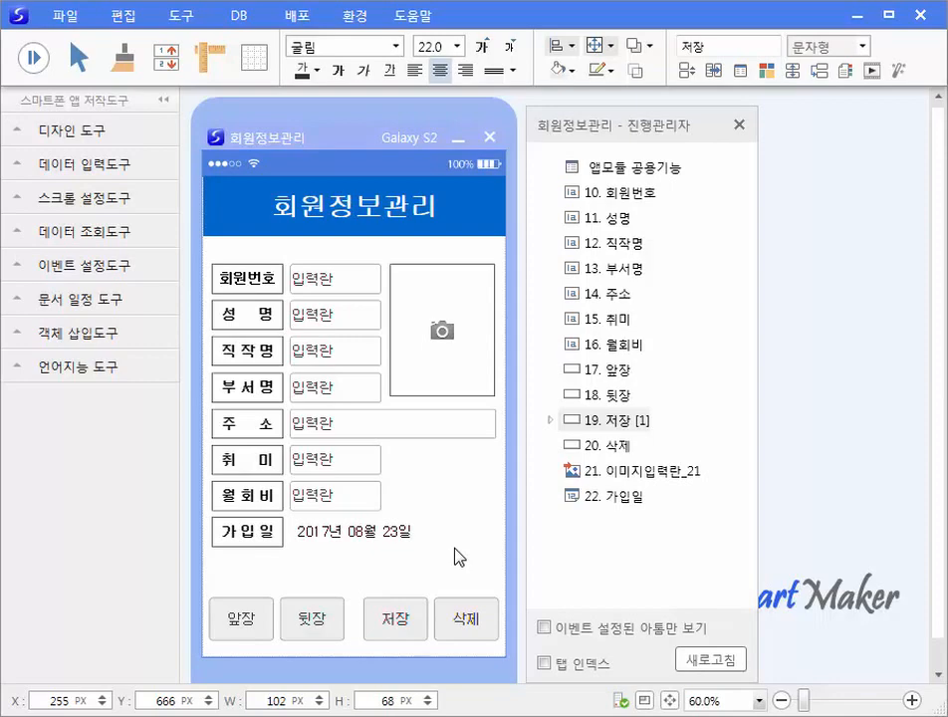
left_click(550, 421)
right_click(622, 449)
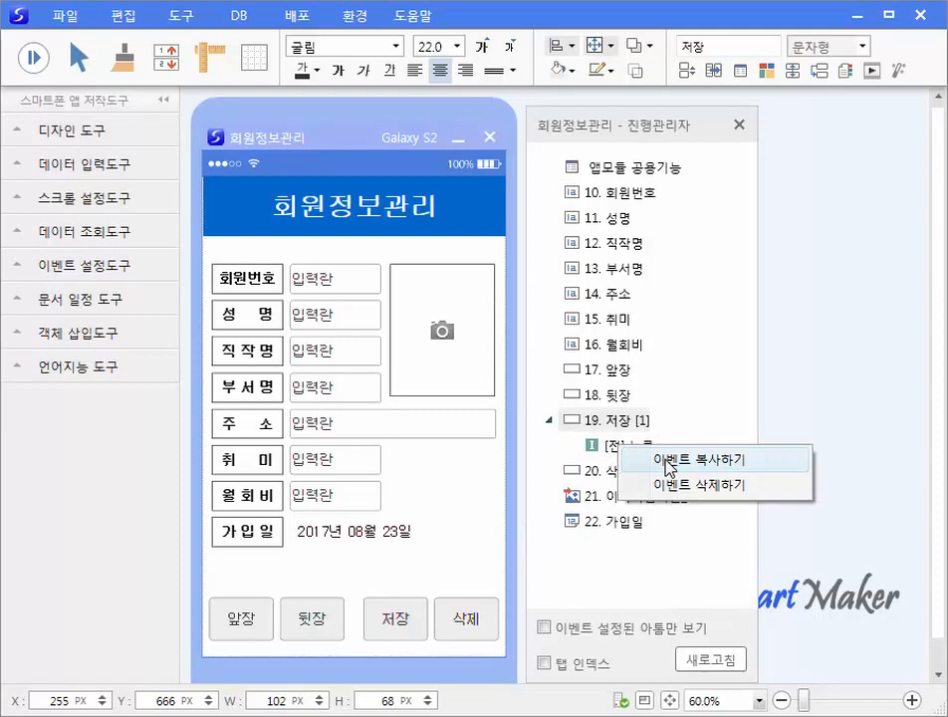
left_click(667, 462)
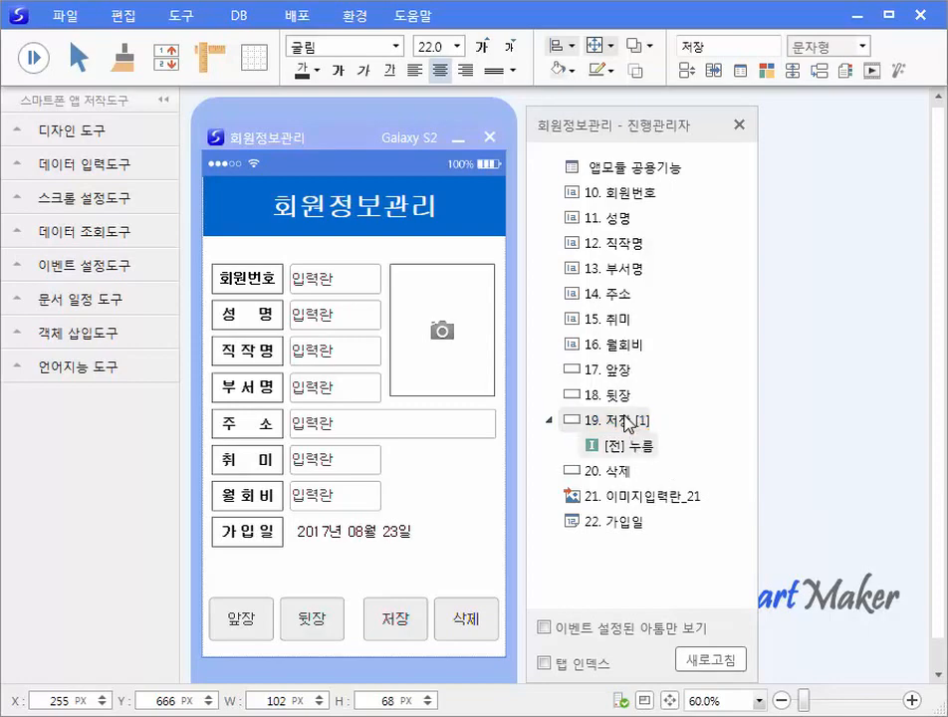
right_click(648, 420)
left_click(677, 435)
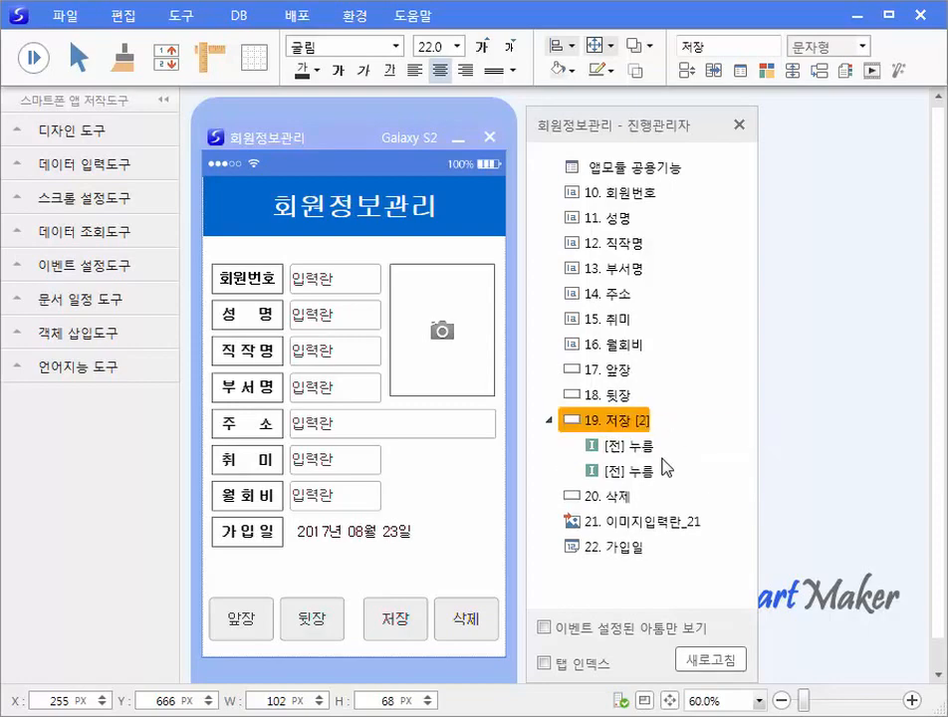
Change the duplicated event's conditions to 가입일 > 20170531 and 월회비 <> 50000.
left_click(652, 475)
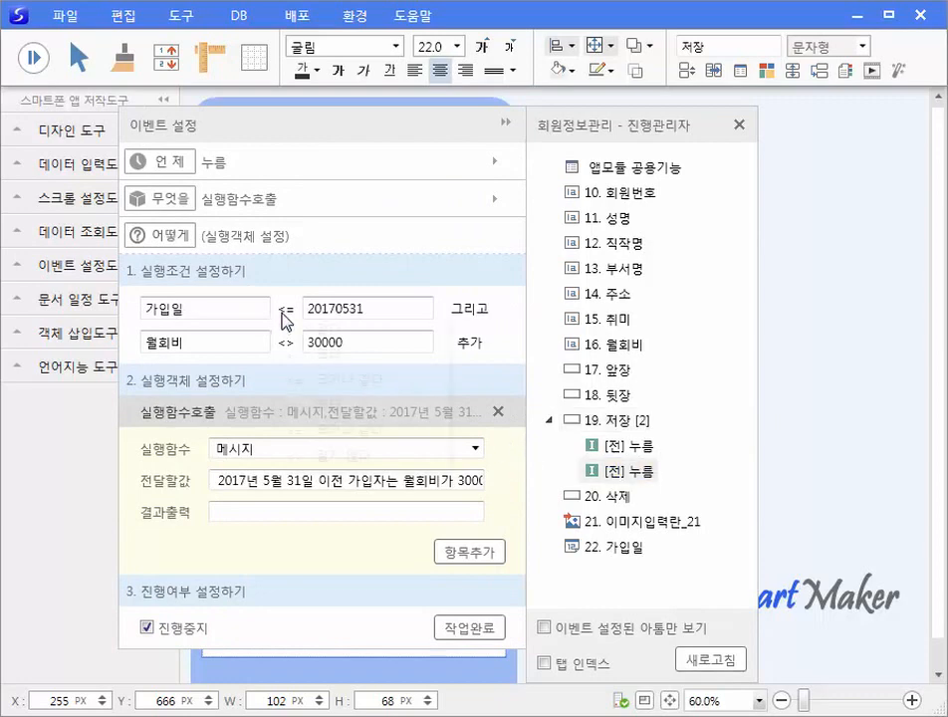
left_click(286, 309)
left_click(311, 352)
left_click_drag(369, 338, 269, 343)
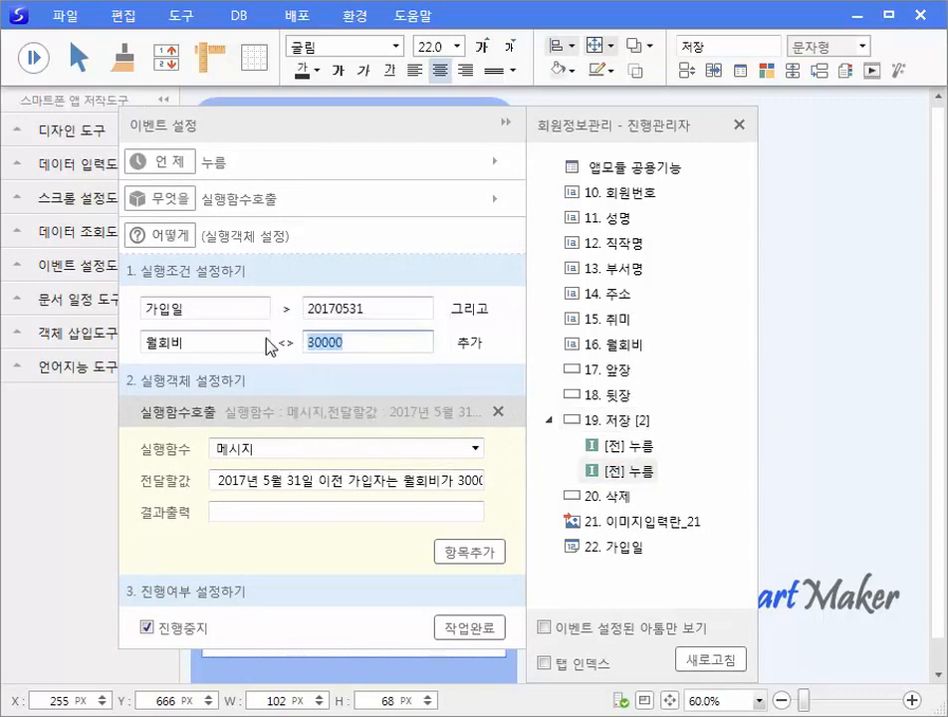
type("50000")
Change the duplicated event's message to "2017년 5월 31일 이후 가입자는 월회비가 50000원 입니다." and complete the event.
left_click(336, 484)
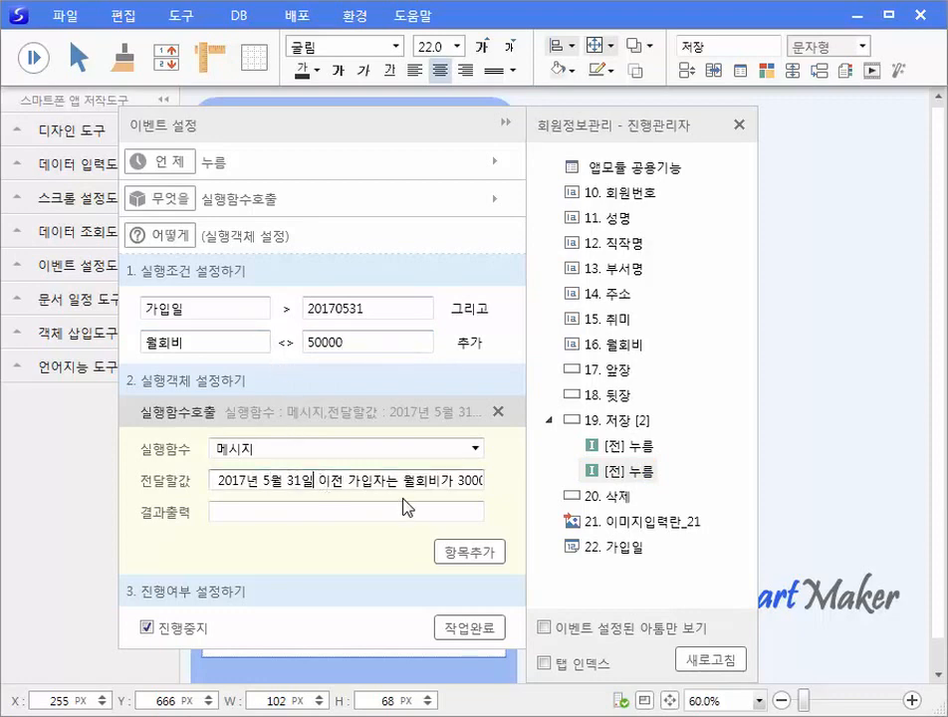
key("shift+End")
type("이후 가입자는 월회비가 50000원 입니다.")
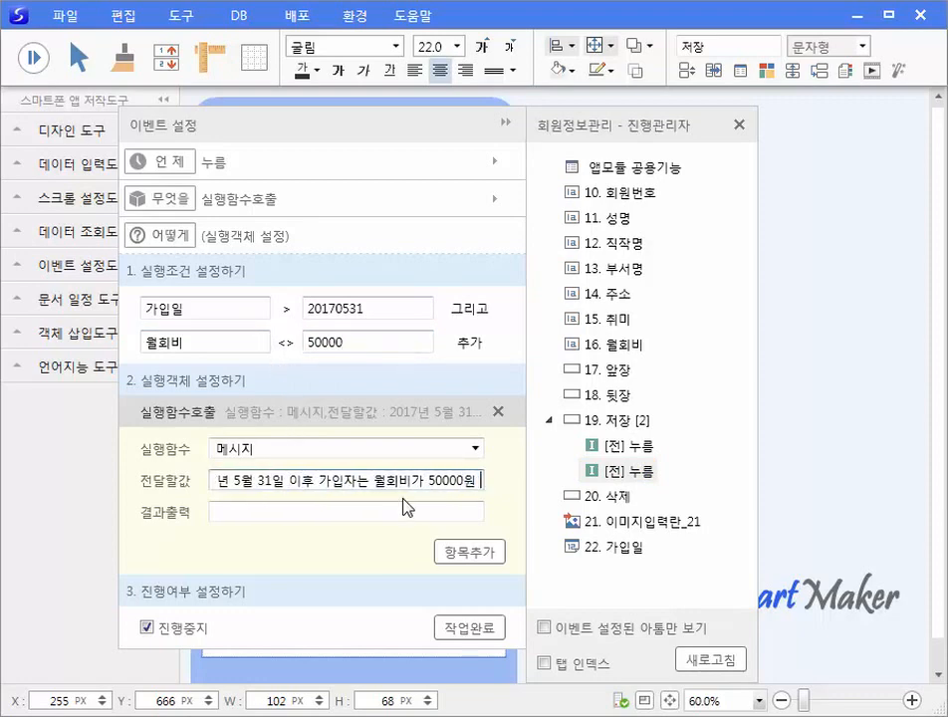
left_click(463, 634)
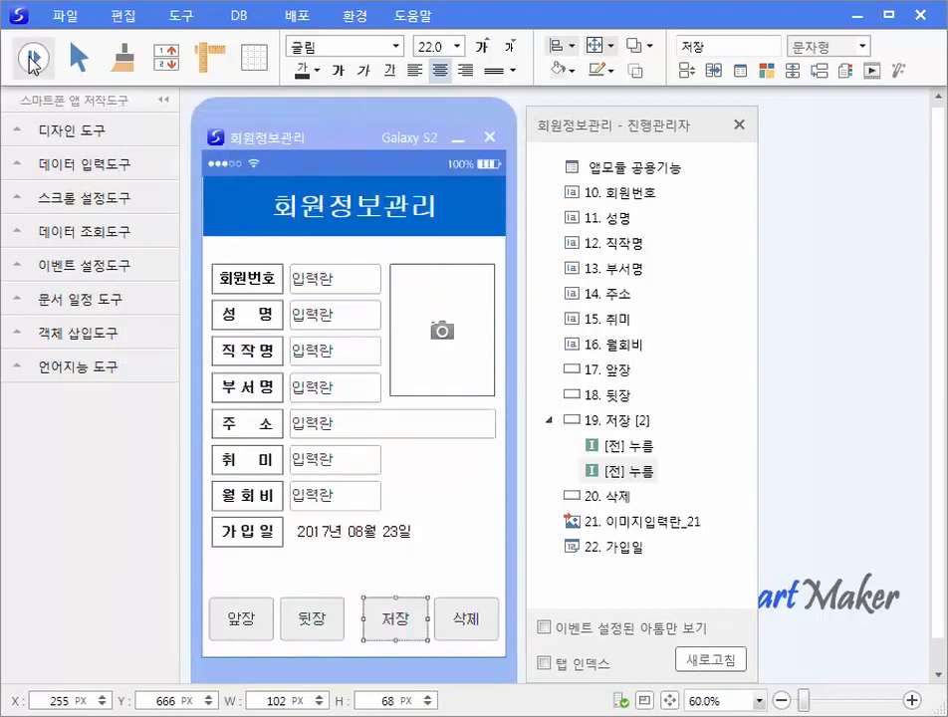
Run the form, enter 월회비 30000 with 가입일 2017년 08월 22일, and try to save the record.
left_click(33, 61)
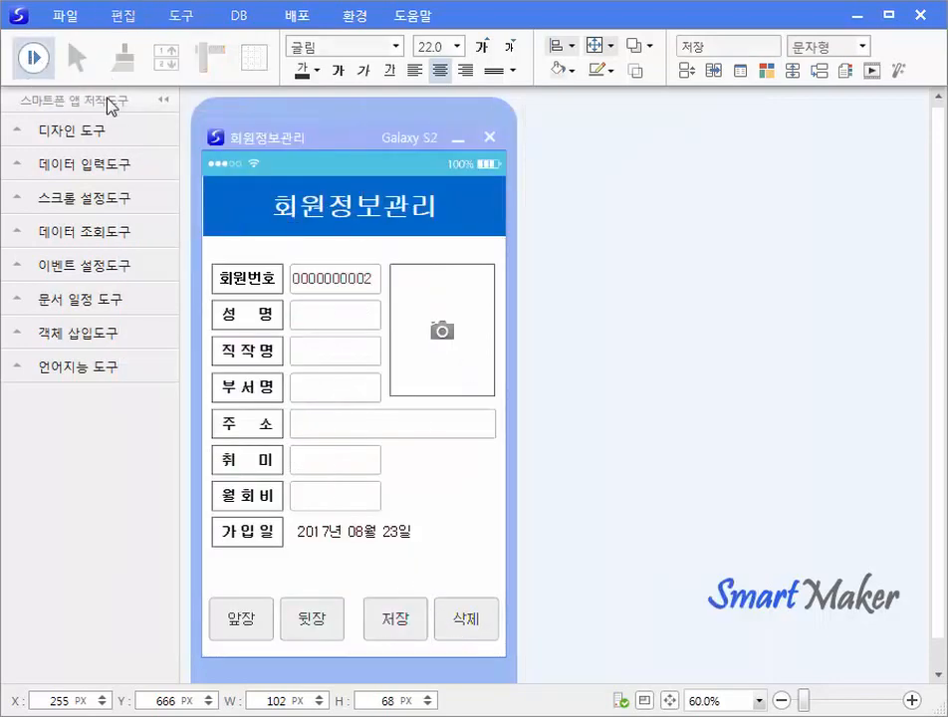
left_click(350, 506)
type("30000")
left_click(388, 532)
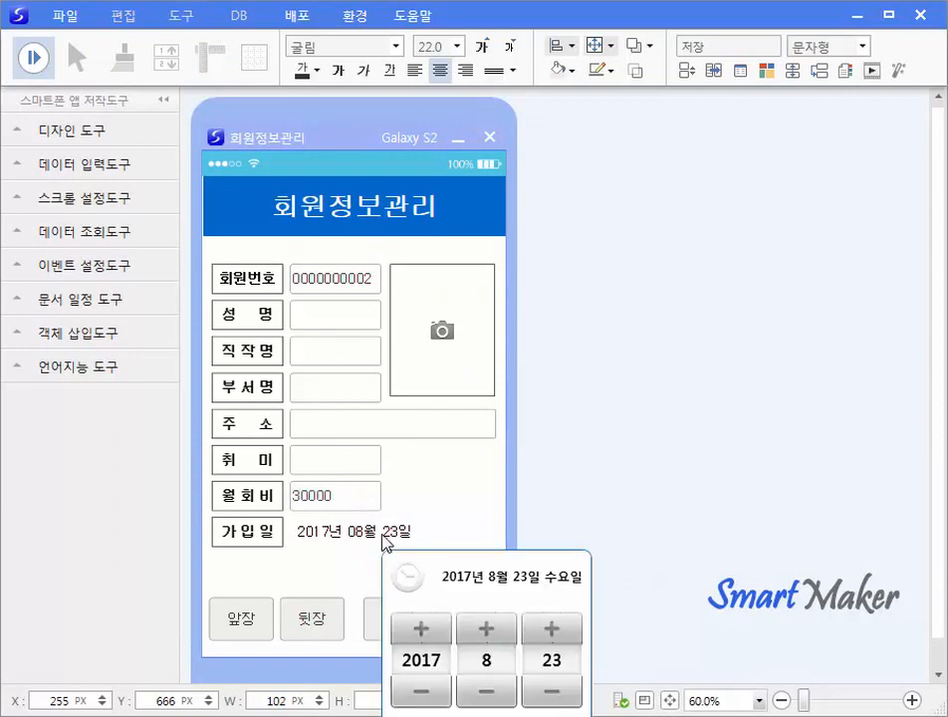
left_click(551, 691)
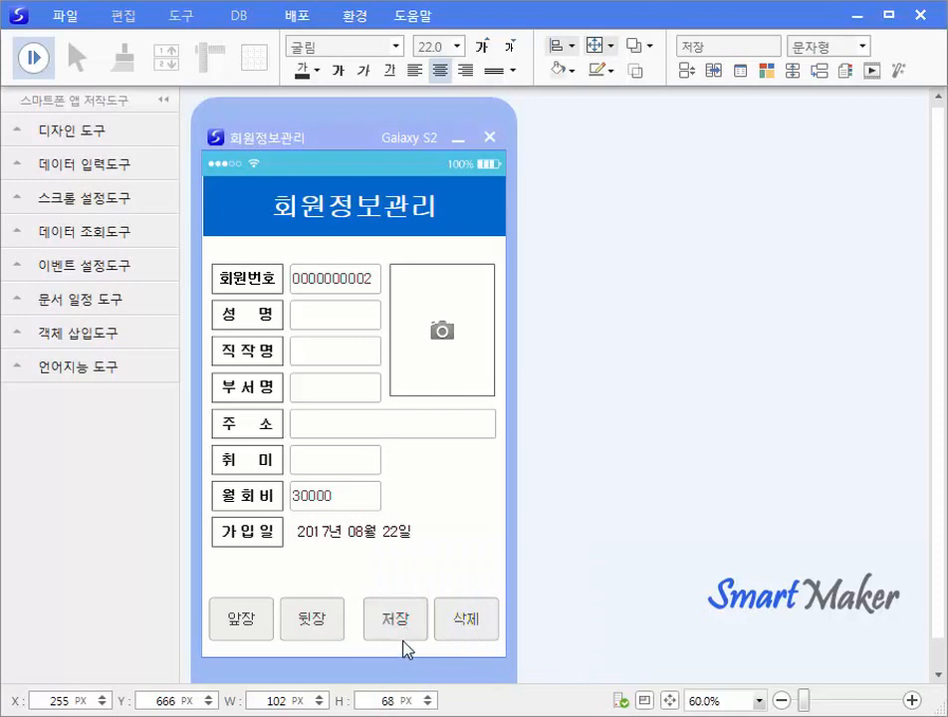
left_click(399, 626)
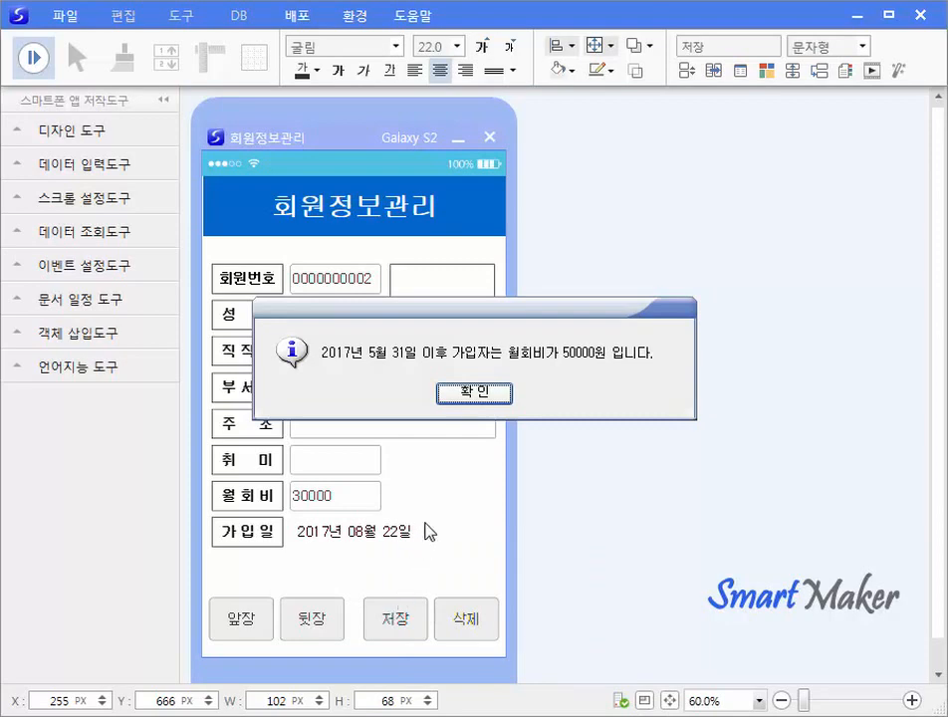
left_click(471, 396)
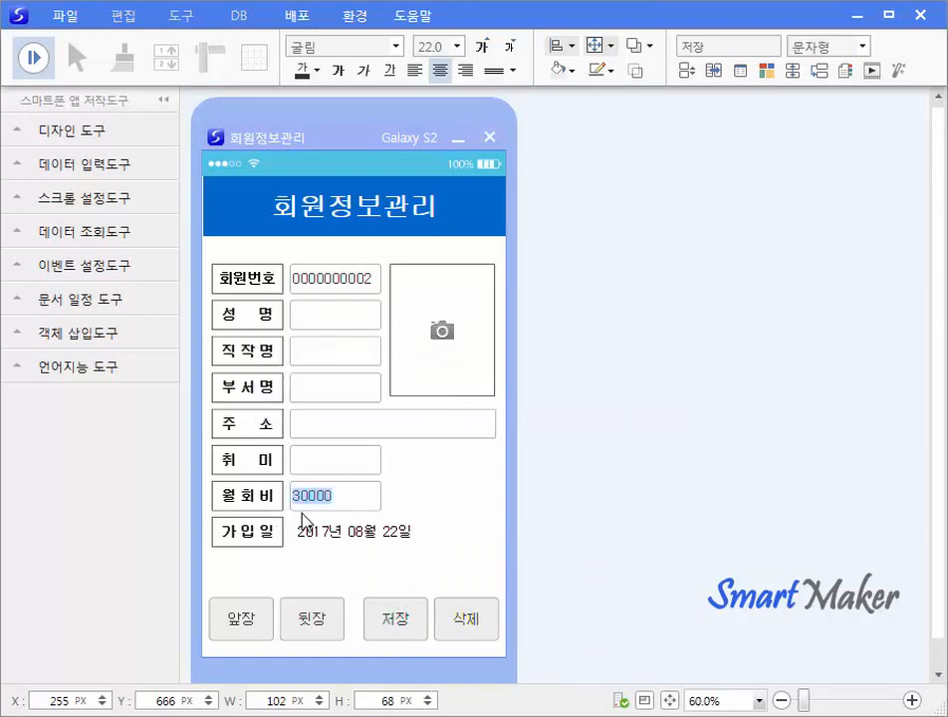
Change 월회비 to 50000 for the 2017년 08월 22일 member record and save it.
type("50000")
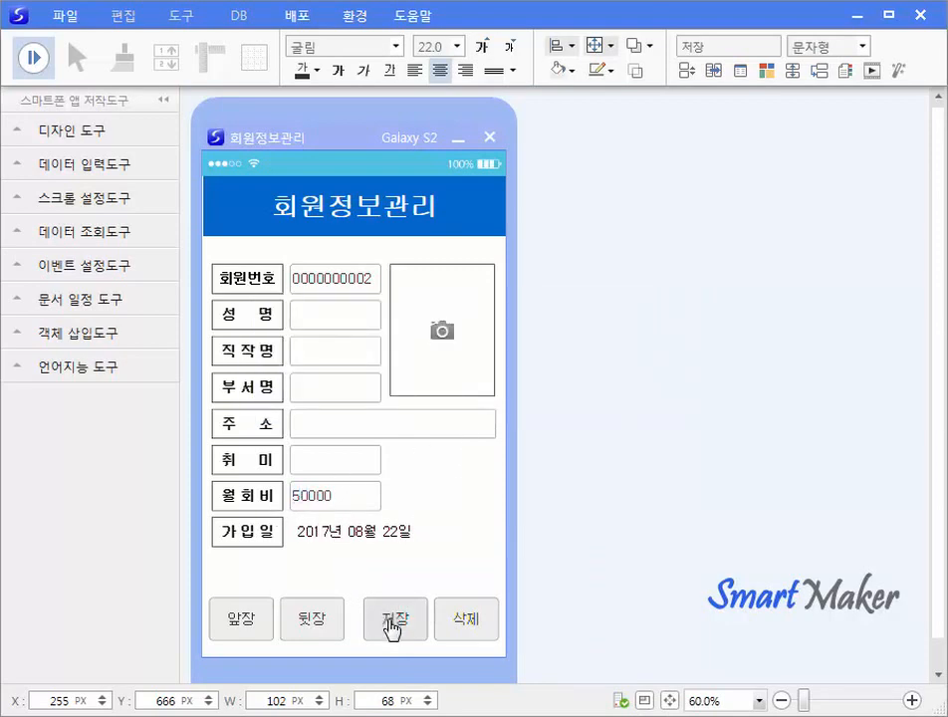
left_click(393, 623)
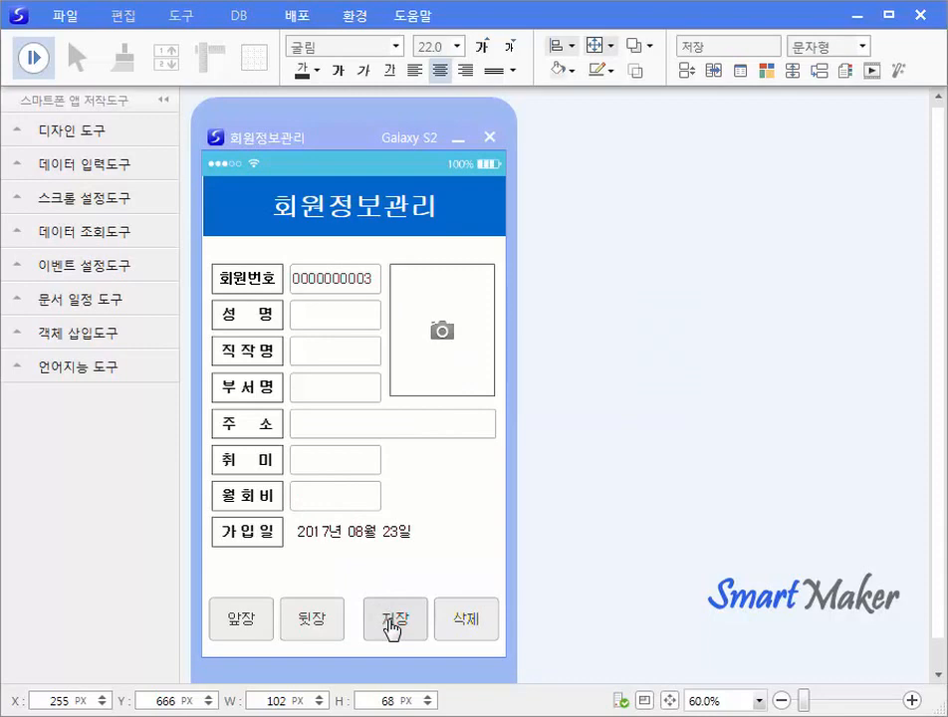